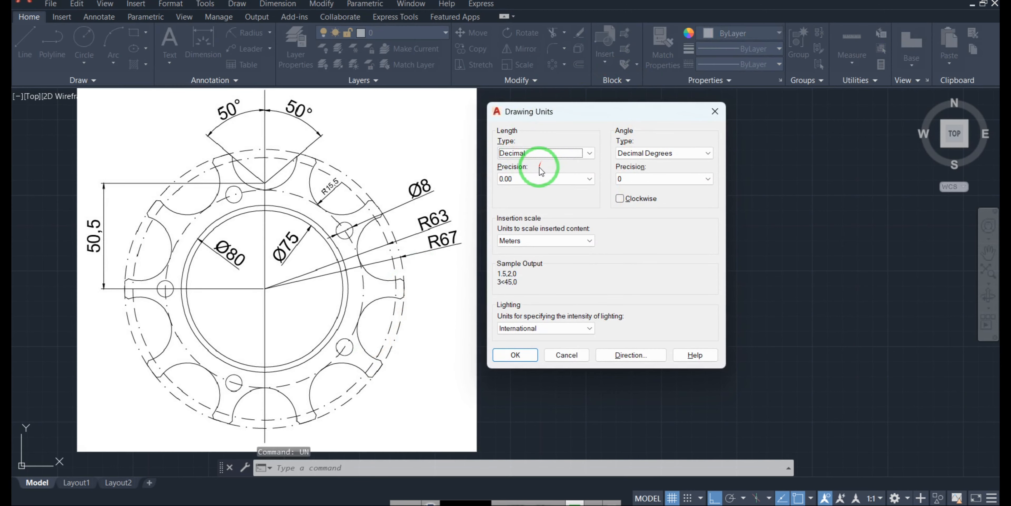
- Set the drawing units' length precision to 0.00, choose the insertion scale unit and accept the settings
click(540, 178)
click(533, 202)
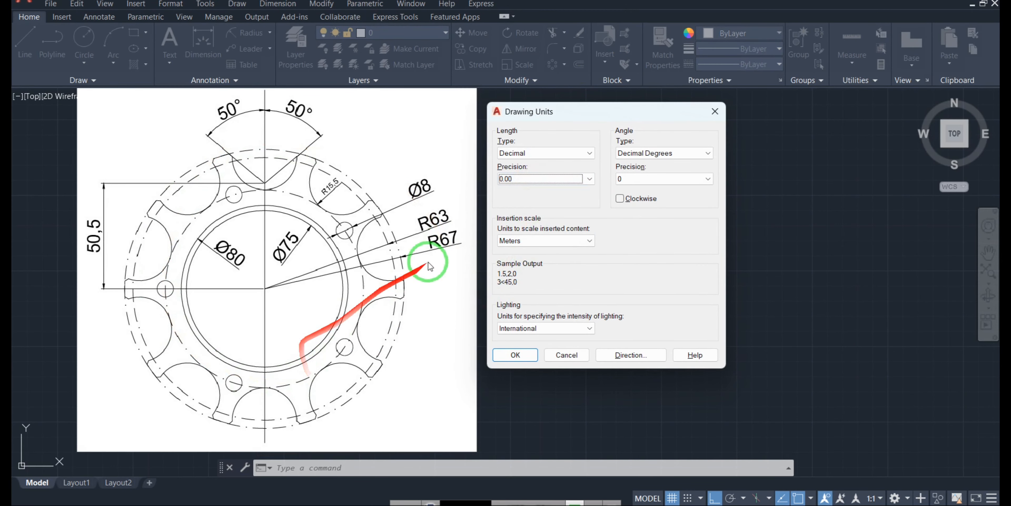
click(572, 240)
click(515, 354)
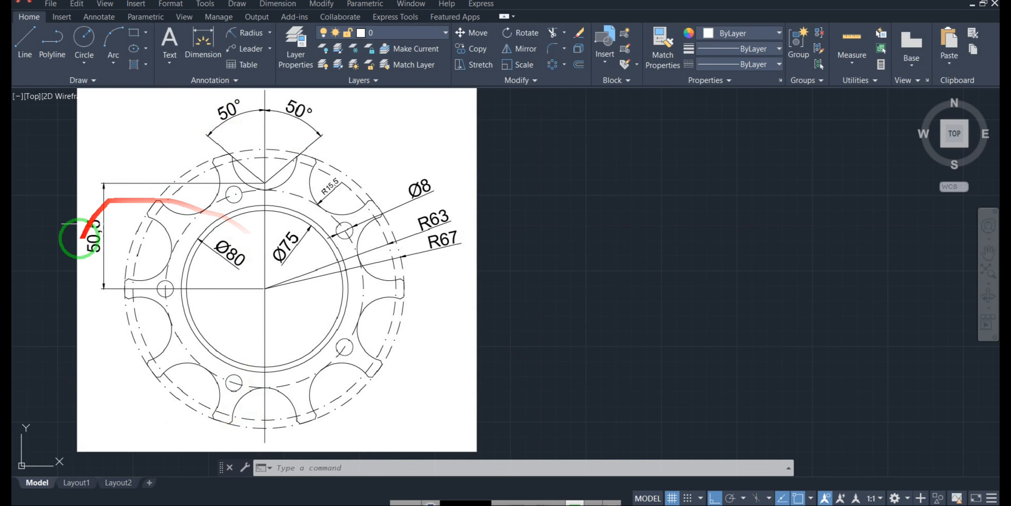
- Draw a circle of diameter 75 in the empty drawing area beside the reference image
click(84, 64)
click(98, 118)
click(733, 277)
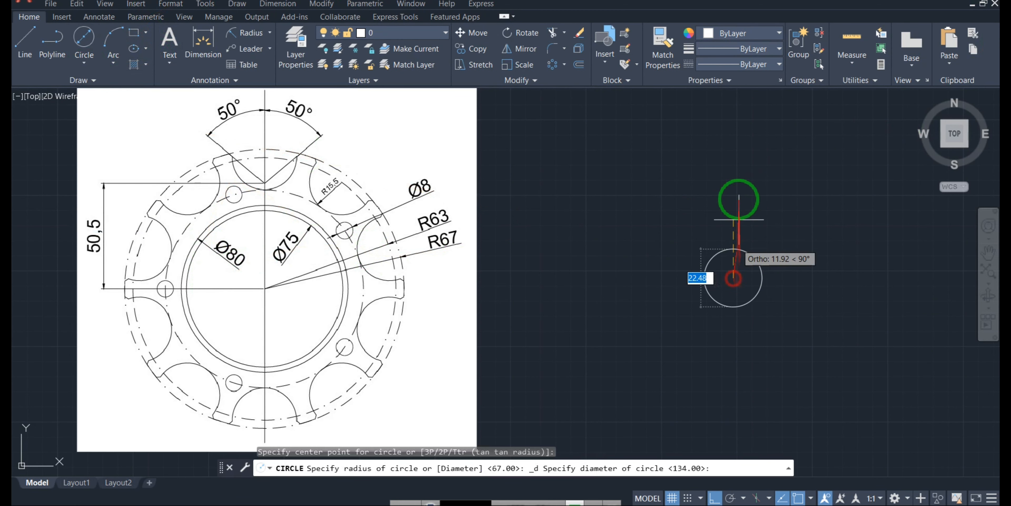
key(Return)
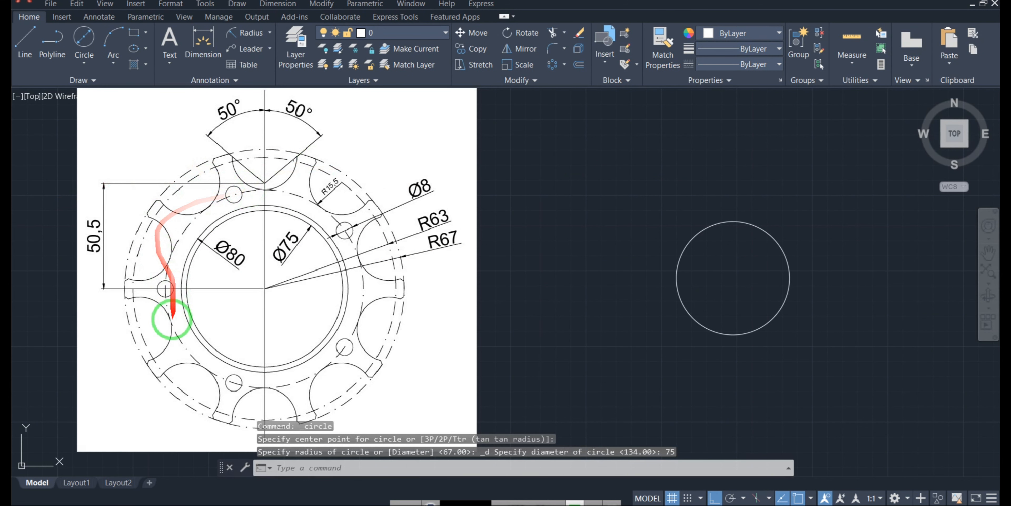
- Draw a concentric circle of diameter 80 around the existing circle's centre
click(89, 62)
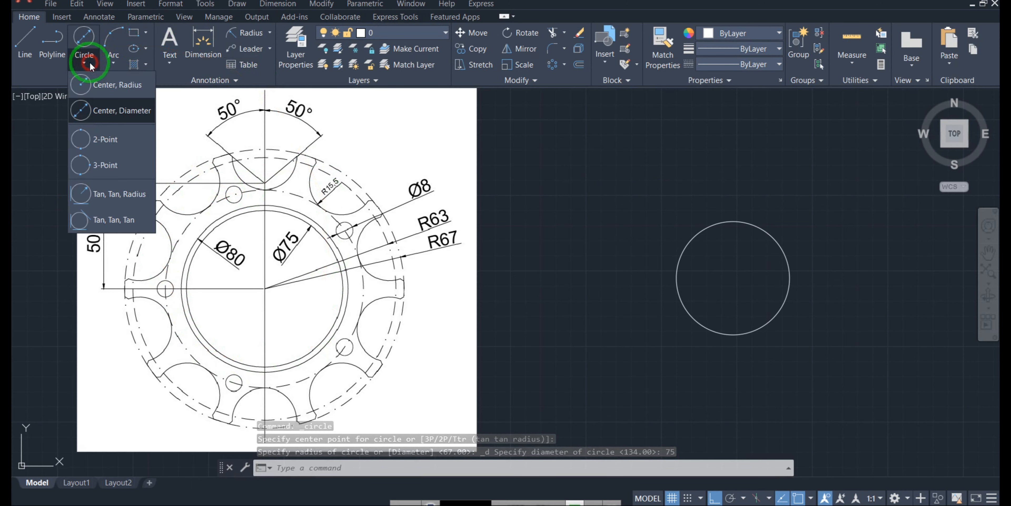
click(99, 108)
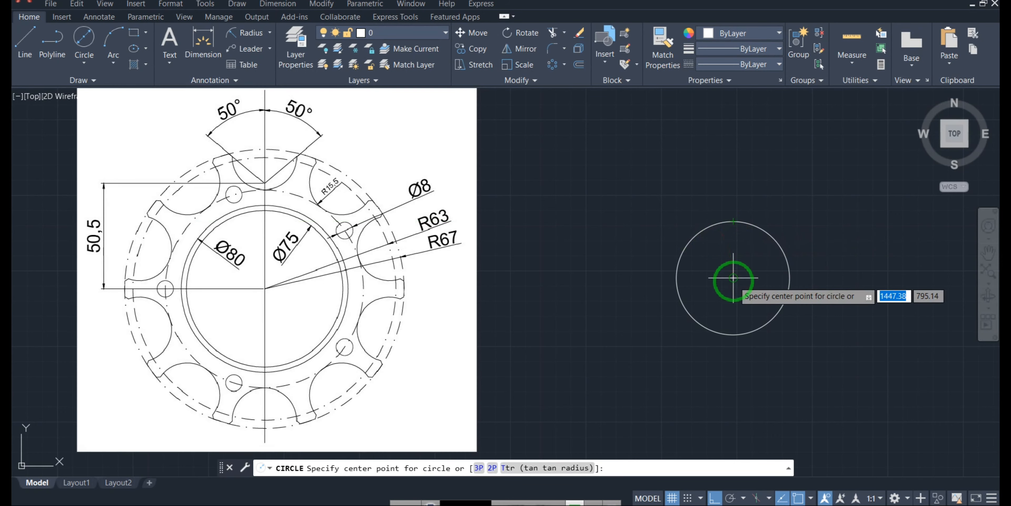
click(733, 277)
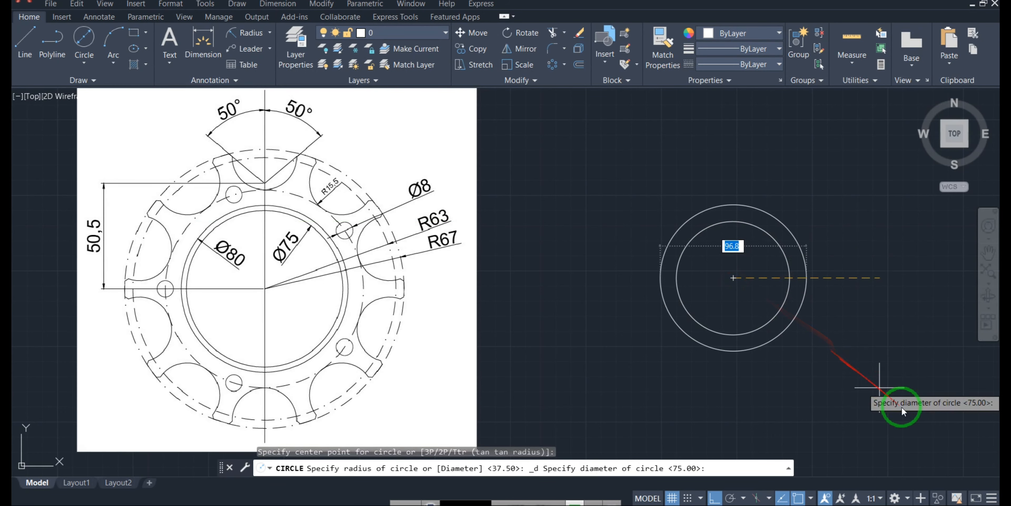
text(80)
key(Return)
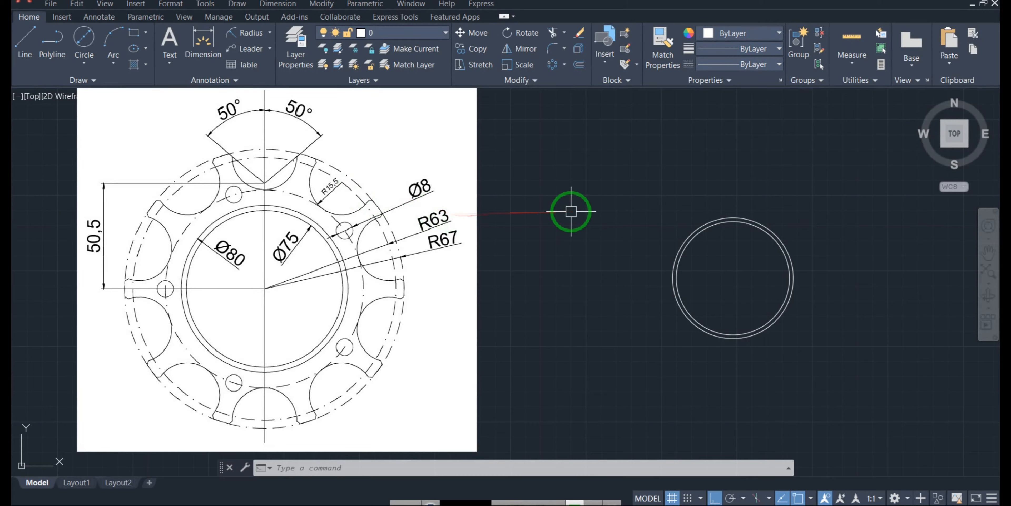
- Create a new layer with the Layer Properties Manager, keeping its default name
click(565, 215)
click(529, 152)
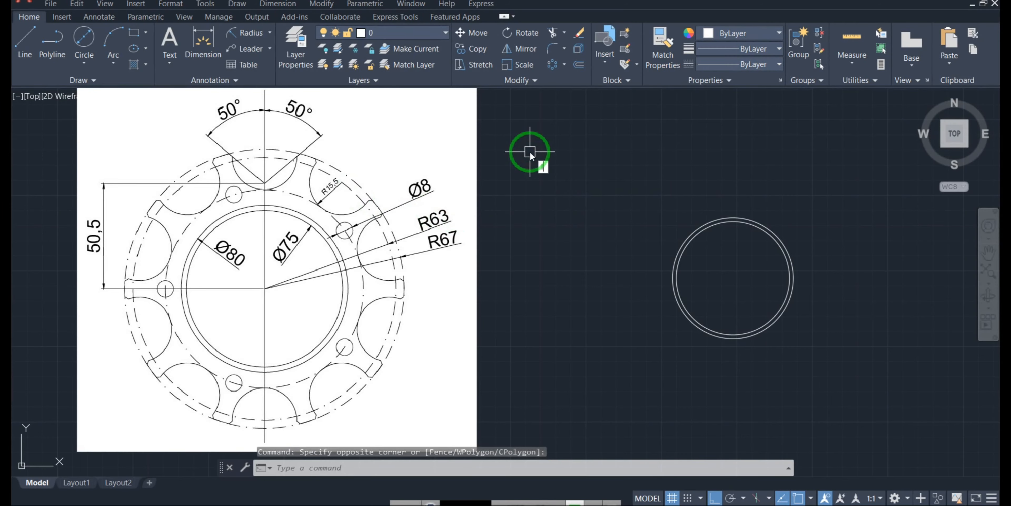
text(la)
key(Return)
click(131, 49)
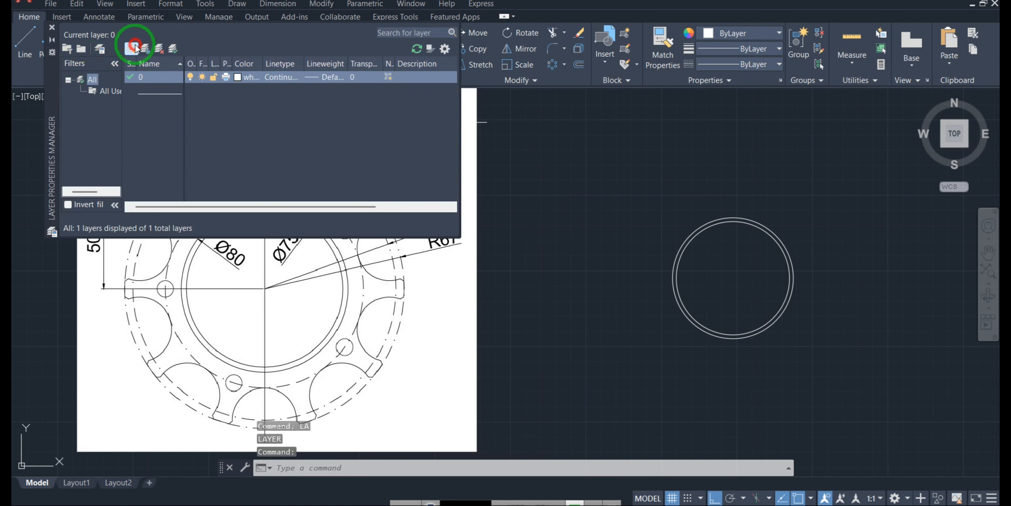
- Load the BORDER2 linetype from acadiso.lin and assign it to the new layer
click(282, 90)
click(535, 318)
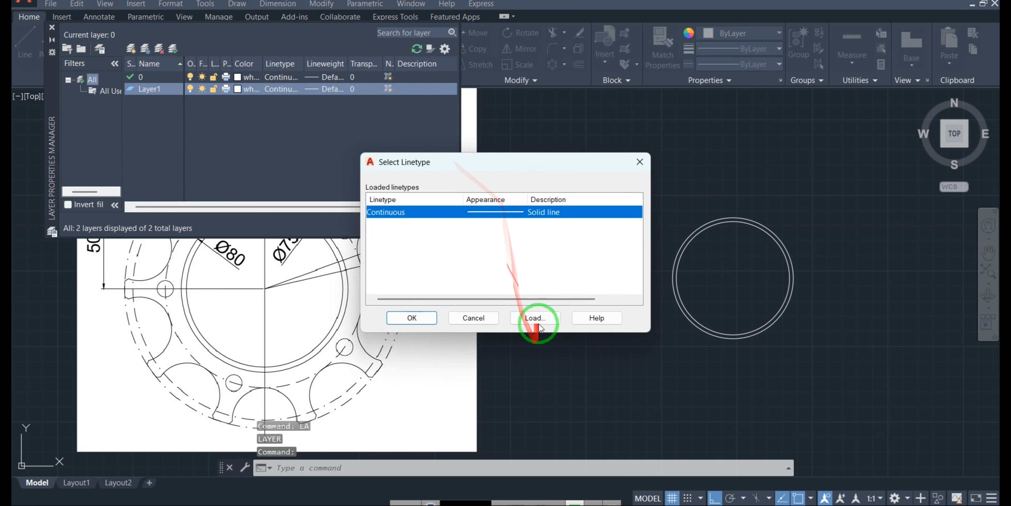
scroll(428, 274, down, 3)
scroll(419, 282, down, 2)
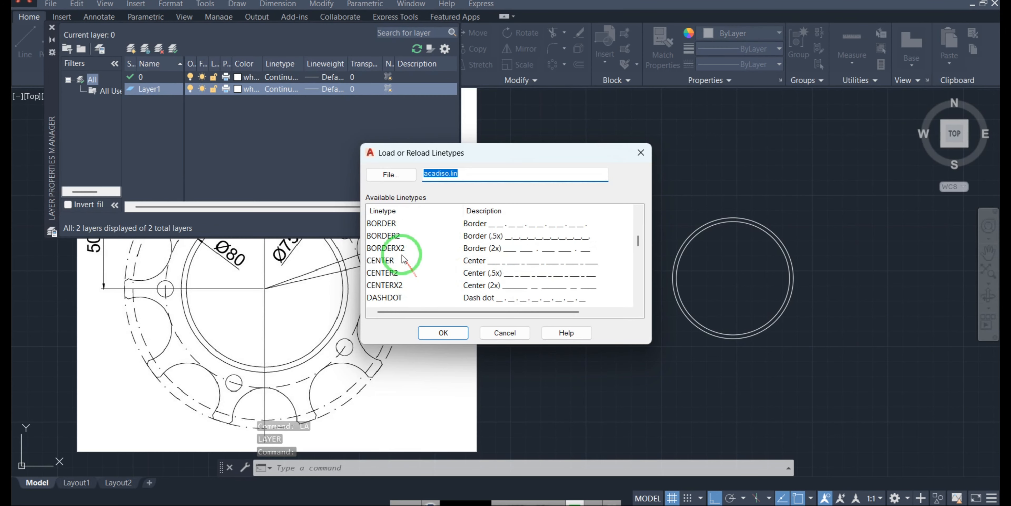
click(396, 237)
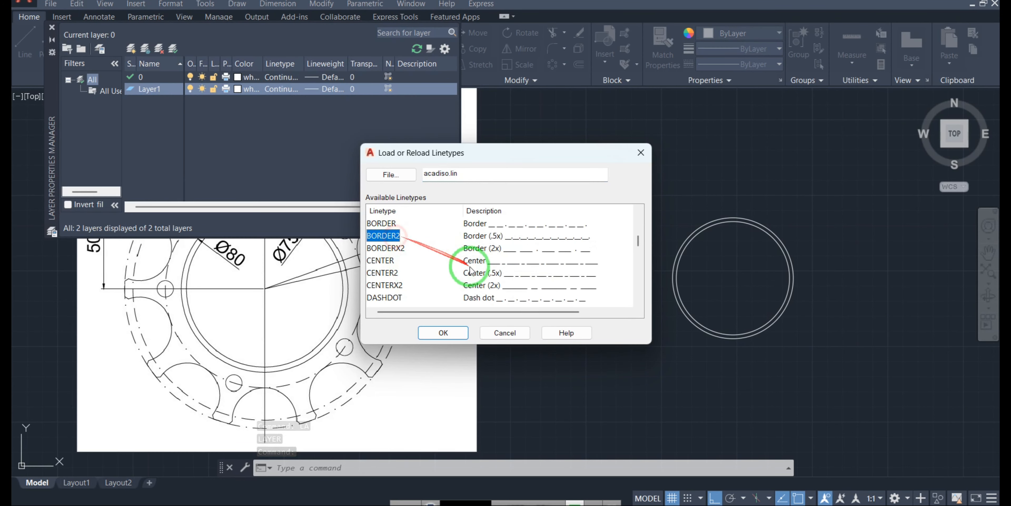
click(450, 333)
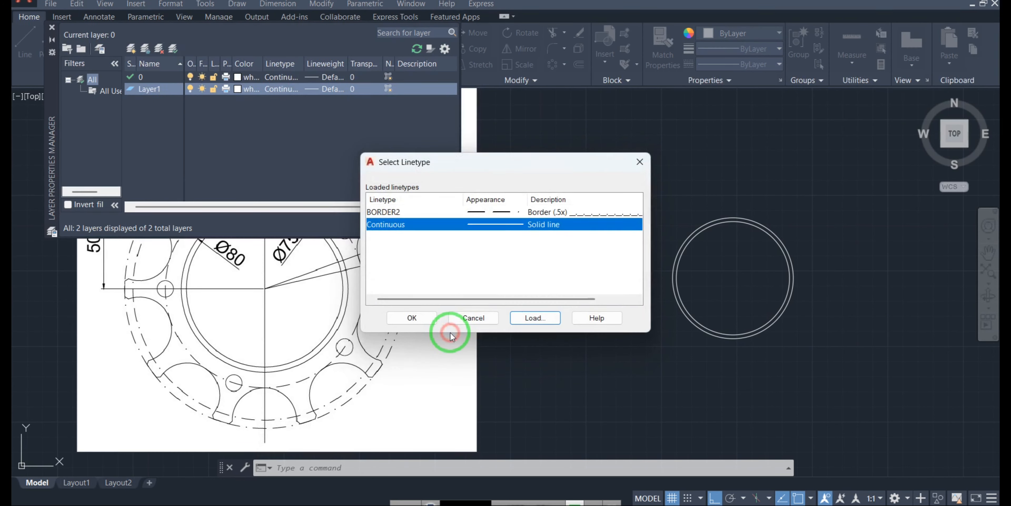
click(494, 214)
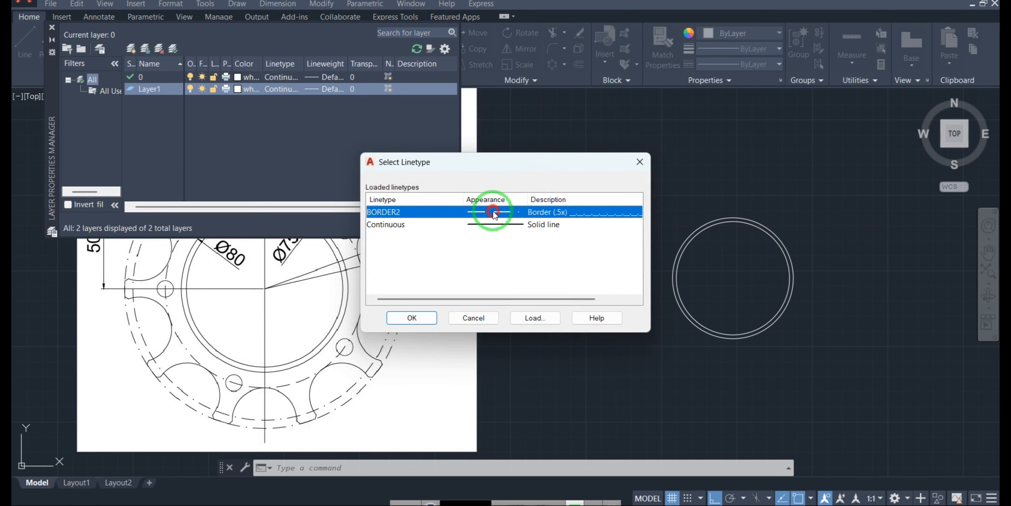
click(412, 317)
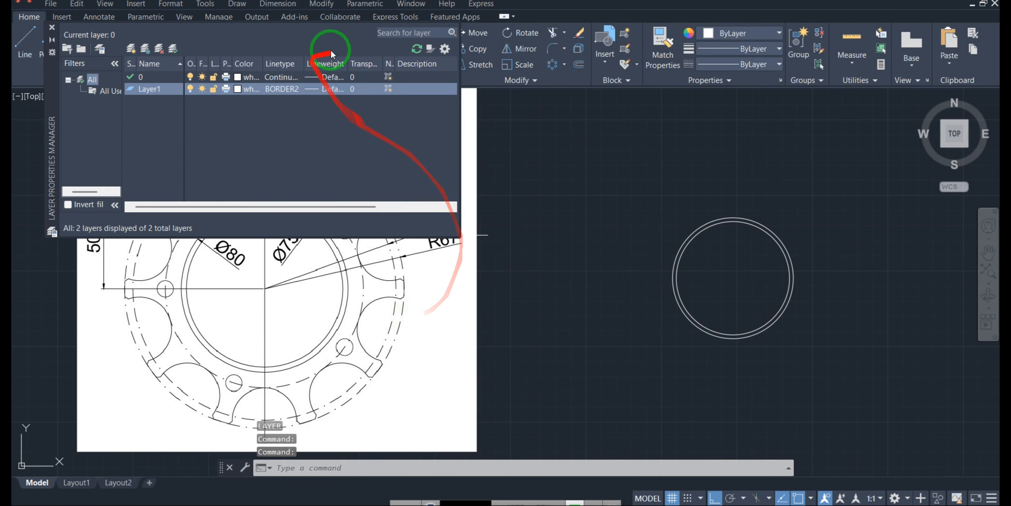
- Set the new layer's transparency to 75 and close the Layer Properties Manager
click(356, 88)
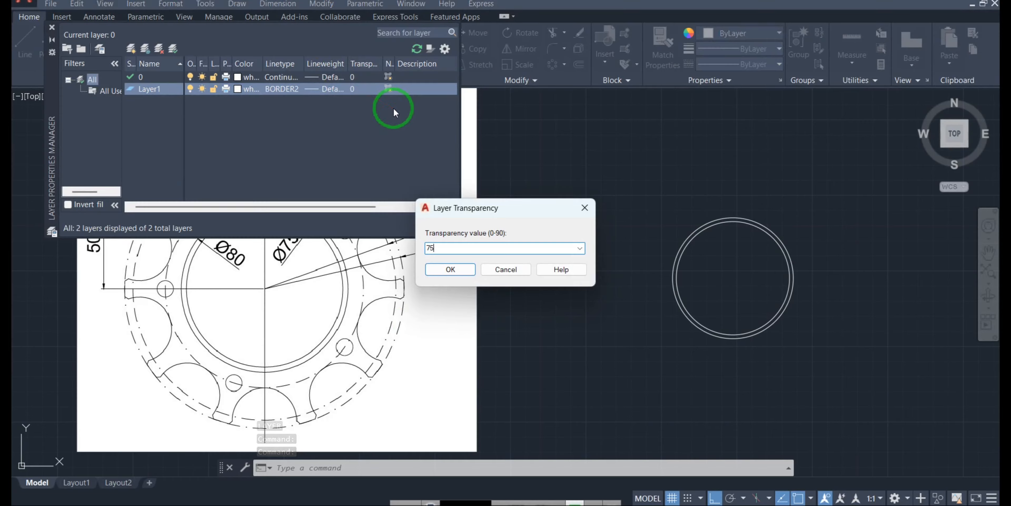
click(450, 269)
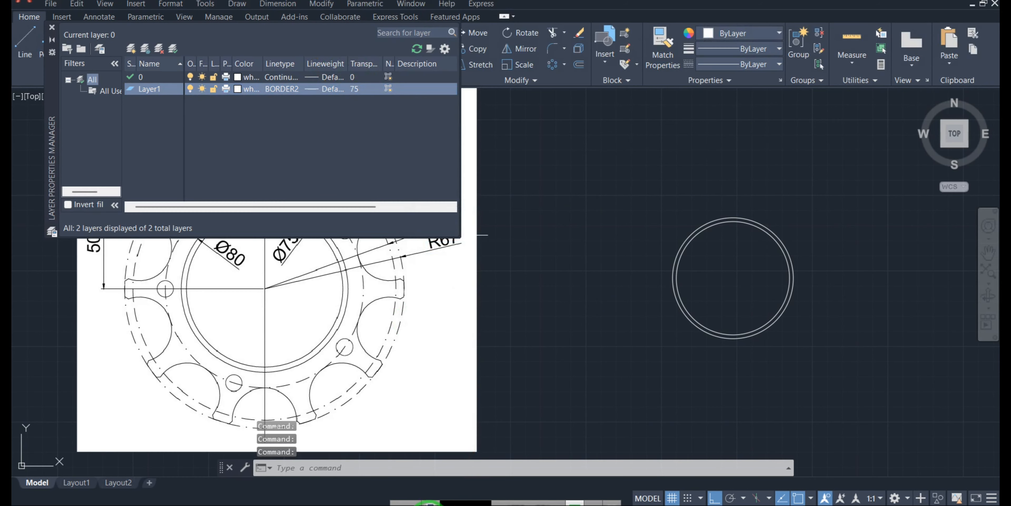
click(431, 504)
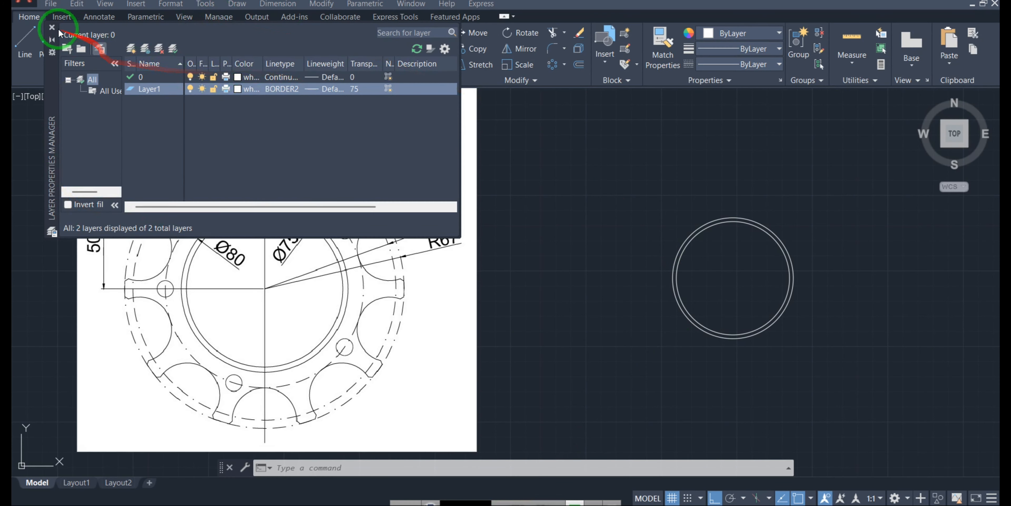
click(51, 27)
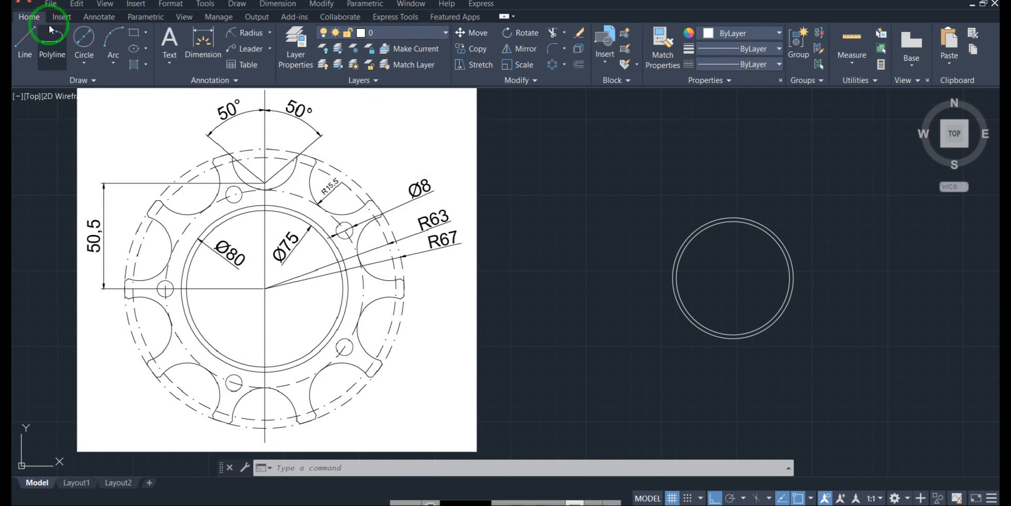
- Make Layer1 the current layer for the dashed construction circles
click(386, 31)
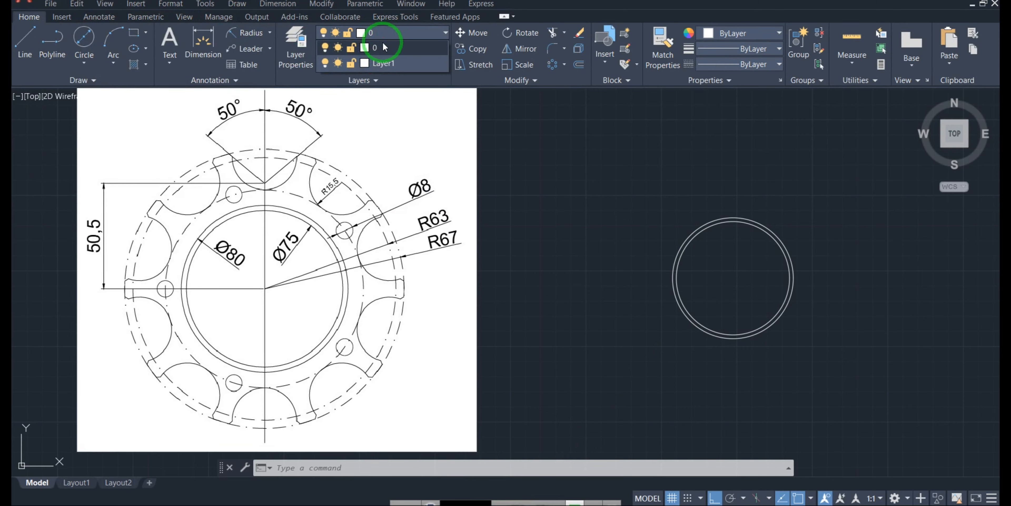
click(382, 63)
click(384, 65)
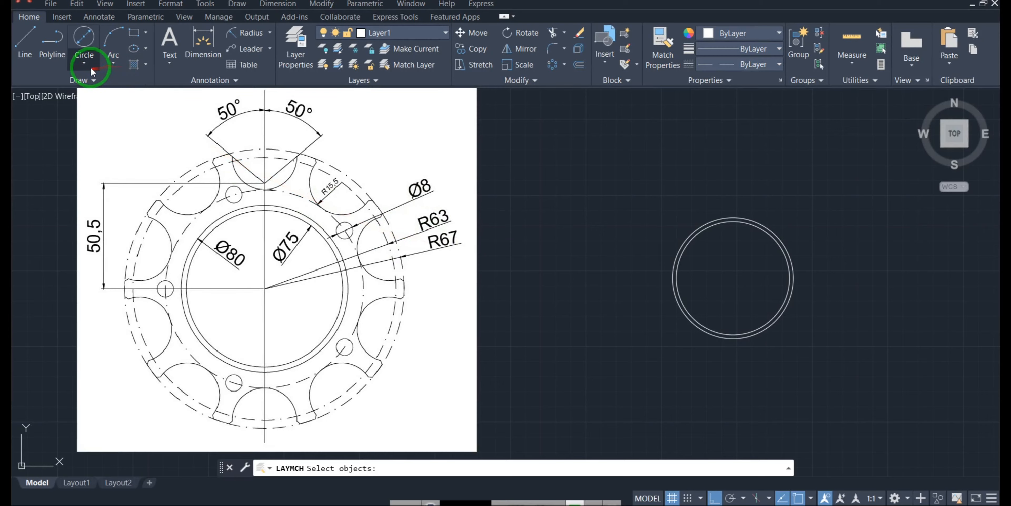
- Draw a dashed circle of radius 63 from the common centre of the two inner circles
click(84, 59)
click(100, 86)
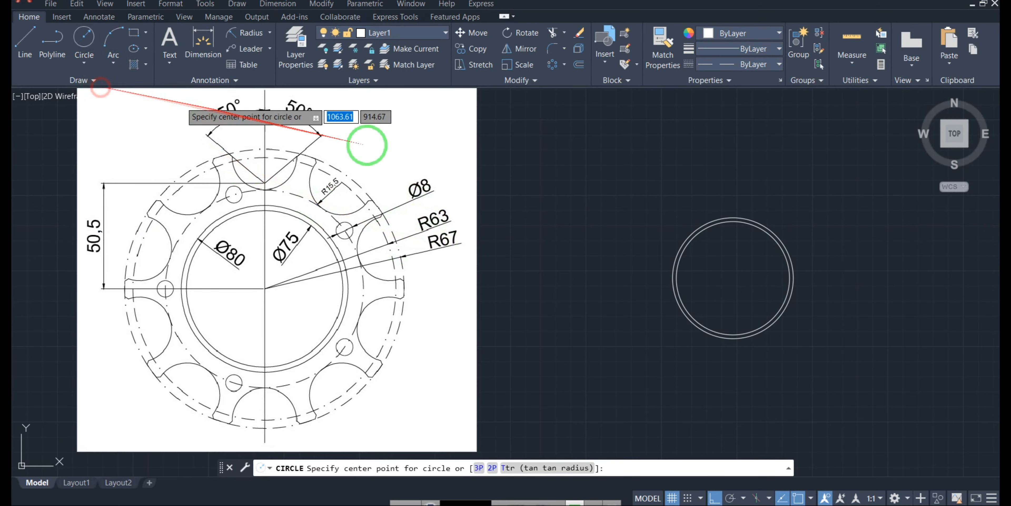
click(733, 278)
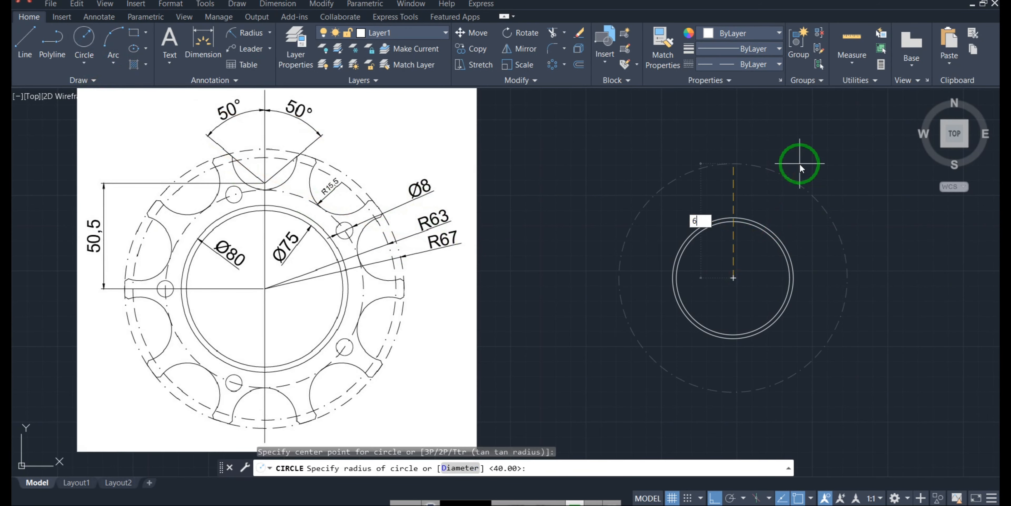
key(Return)
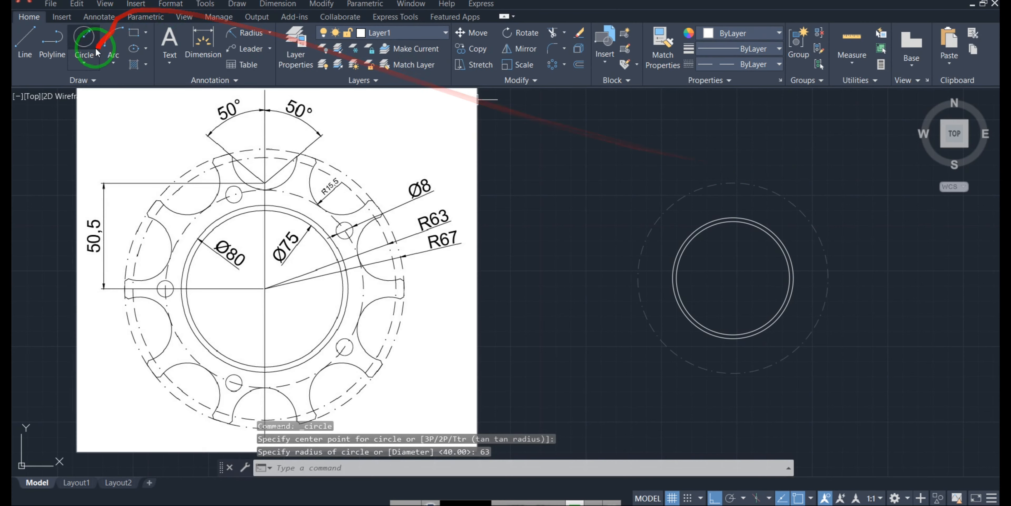
- Draw a second dashed circle of radius 67 from the same centre point
click(89, 59)
click(115, 88)
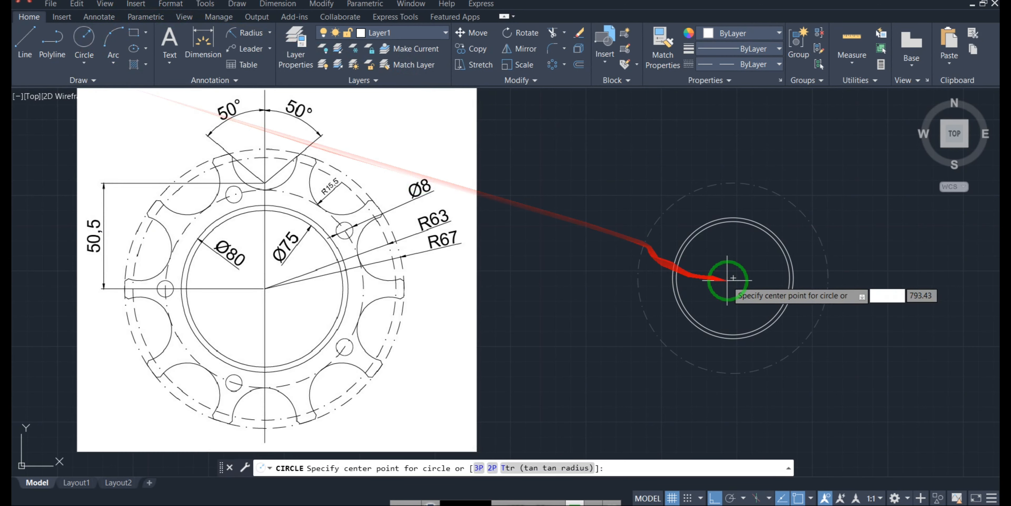
click(734, 278)
text(6)
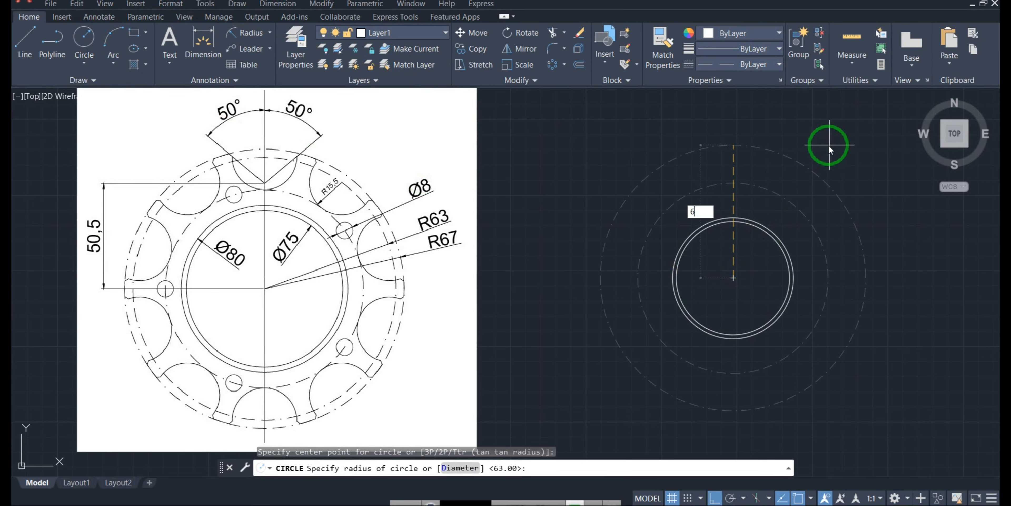
text(7)
key(Return)
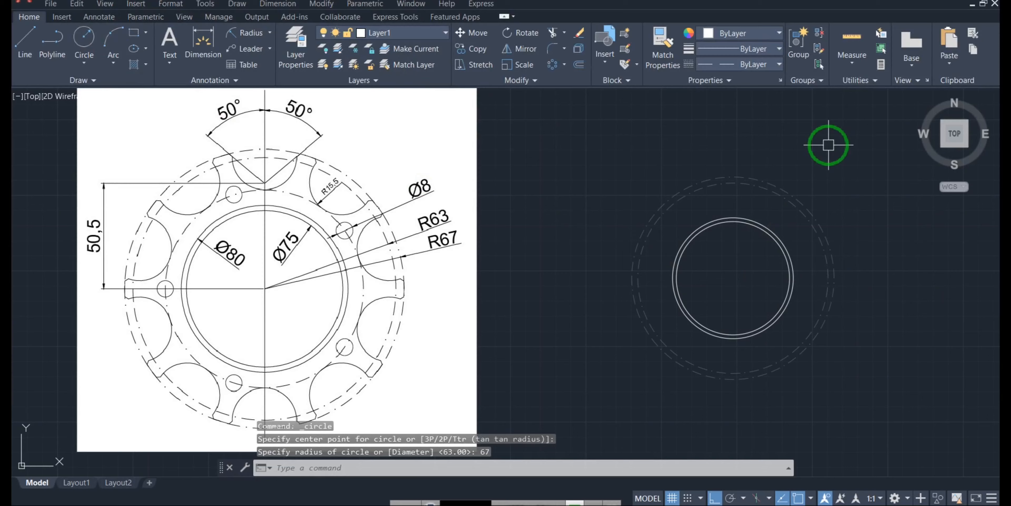
- Make layer 0 current and draw a vertical line 50.5 long upward from the circles' common centre
click(373, 31)
click(385, 50)
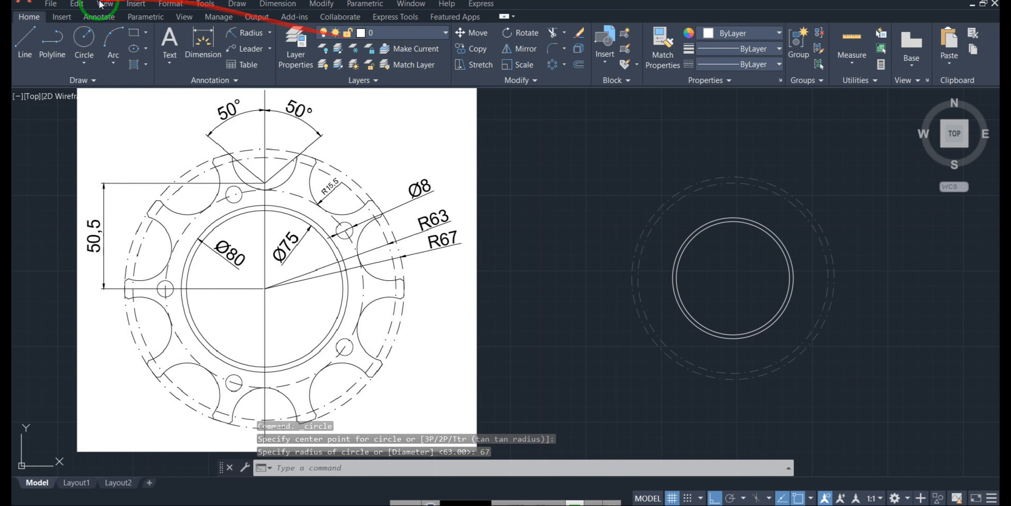
click(24, 42)
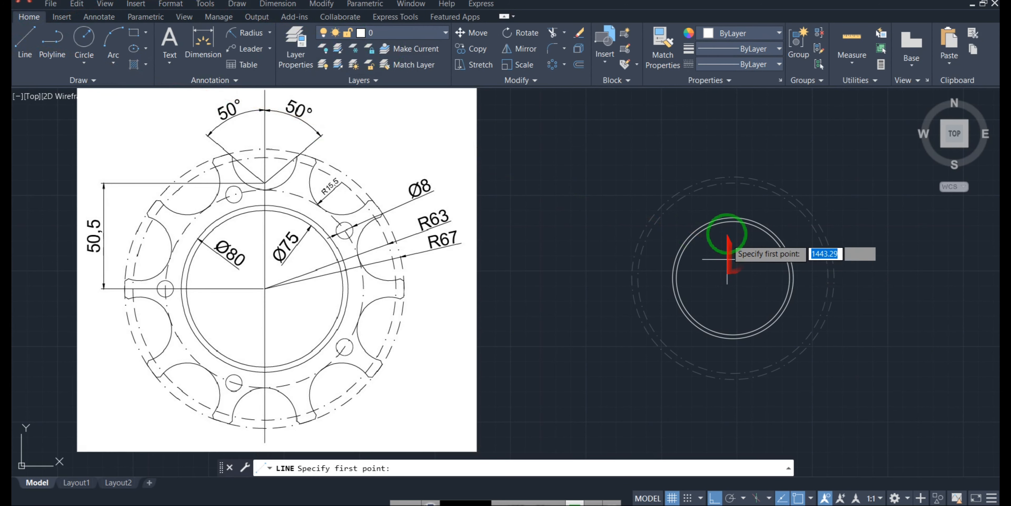
click(733, 278)
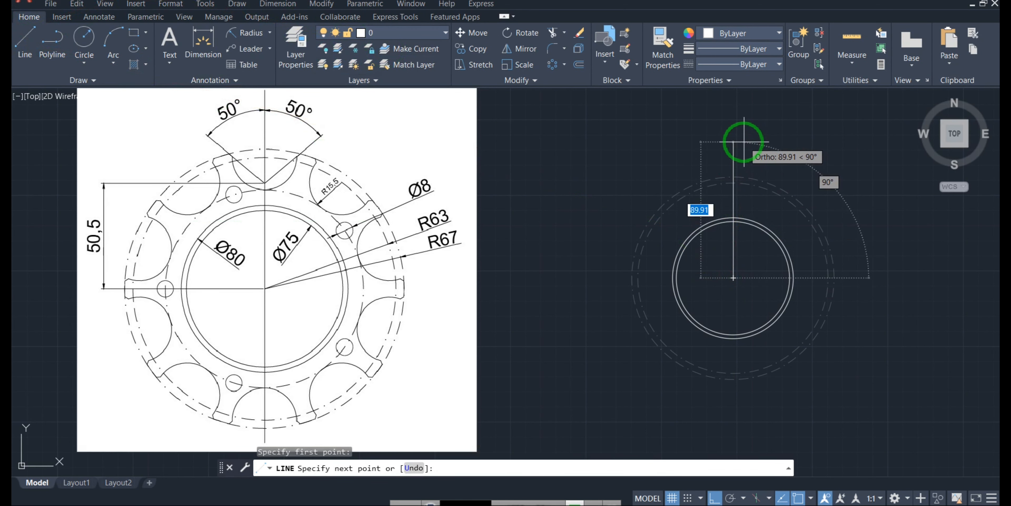
text(50.5)
key(Return)
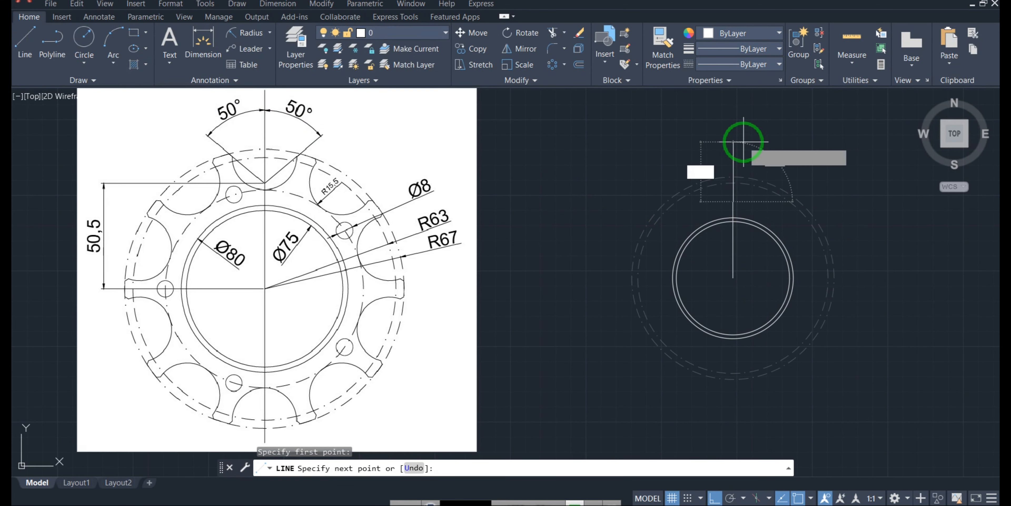
key(Escape)
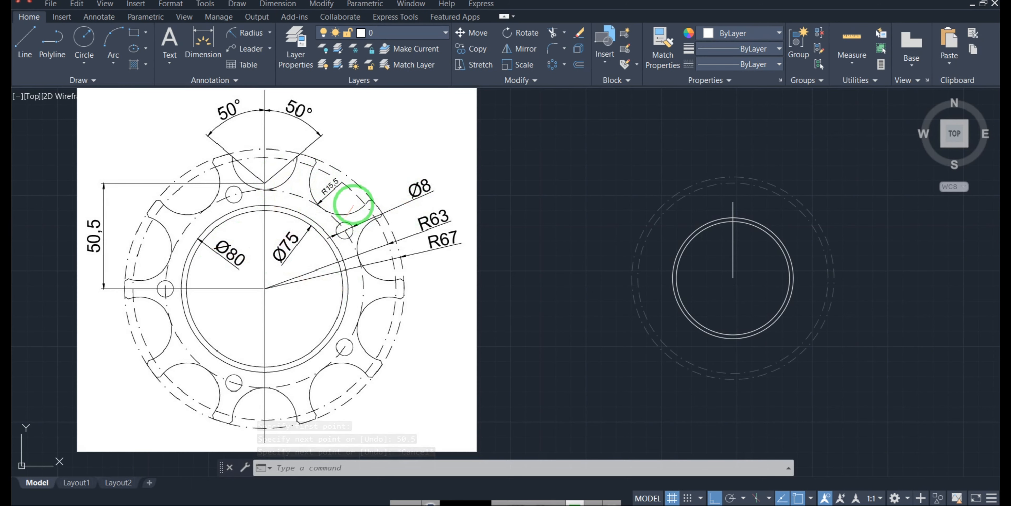
- Draw a circle of radius 15.5 centred on the topmost point of the inner dashed circle (R63)
click(81, 59)
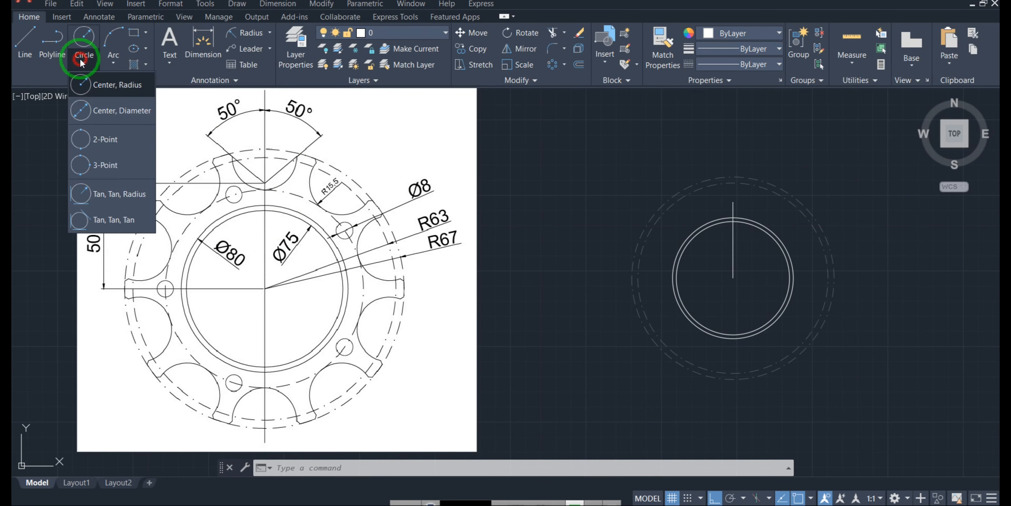
click(88, 83)
scroll(769, 177, up, 4)
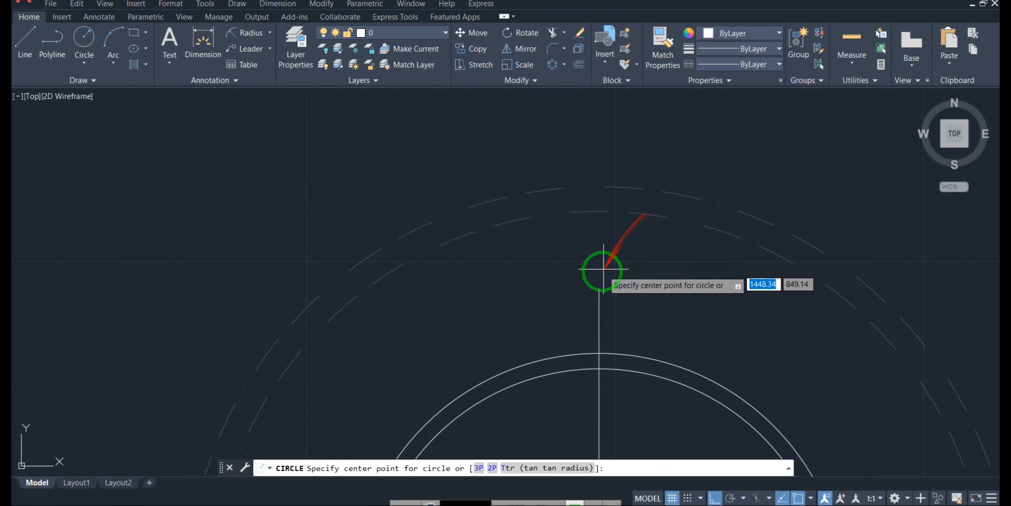
click(600, 211)
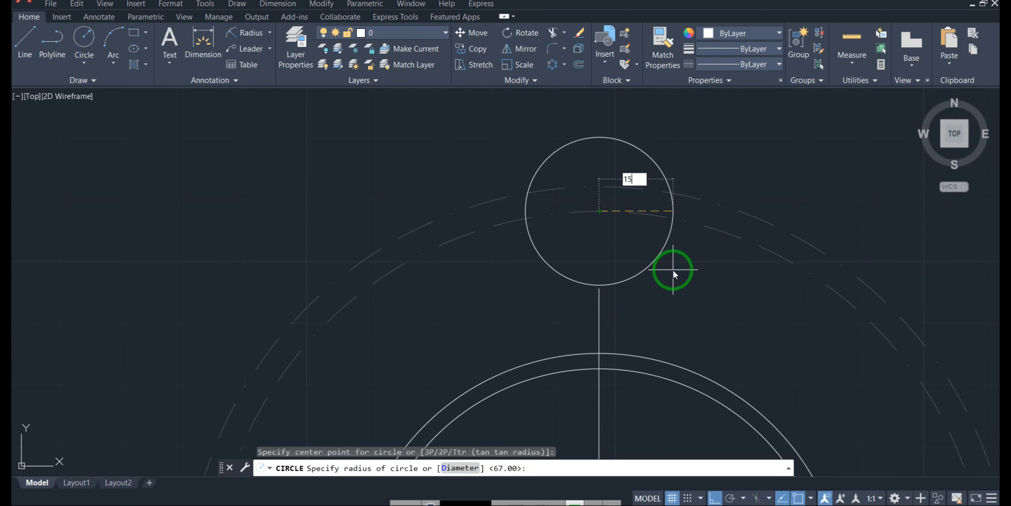
key(Return)
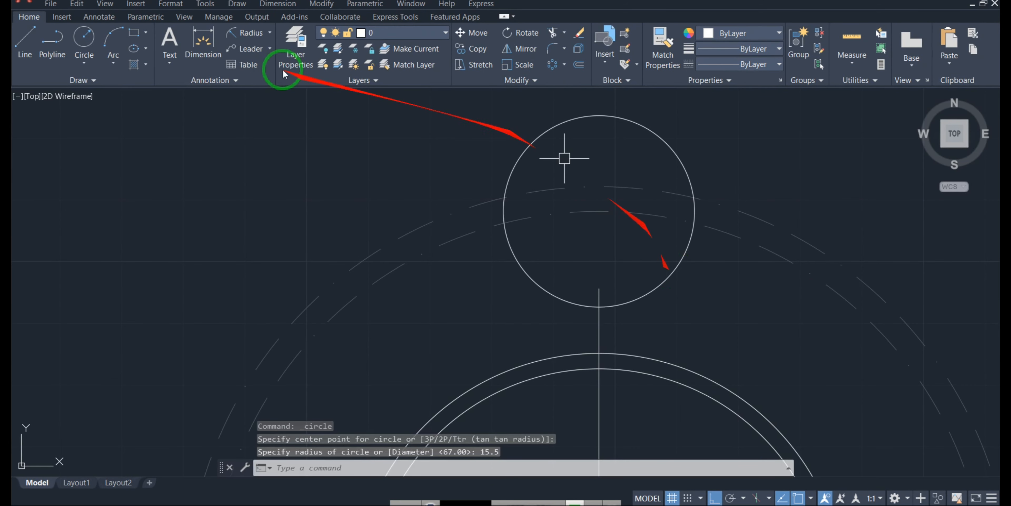
- Draw a line 30 long at 40° from the upper end of the vertical line, with Ortho off
click(25, 41)
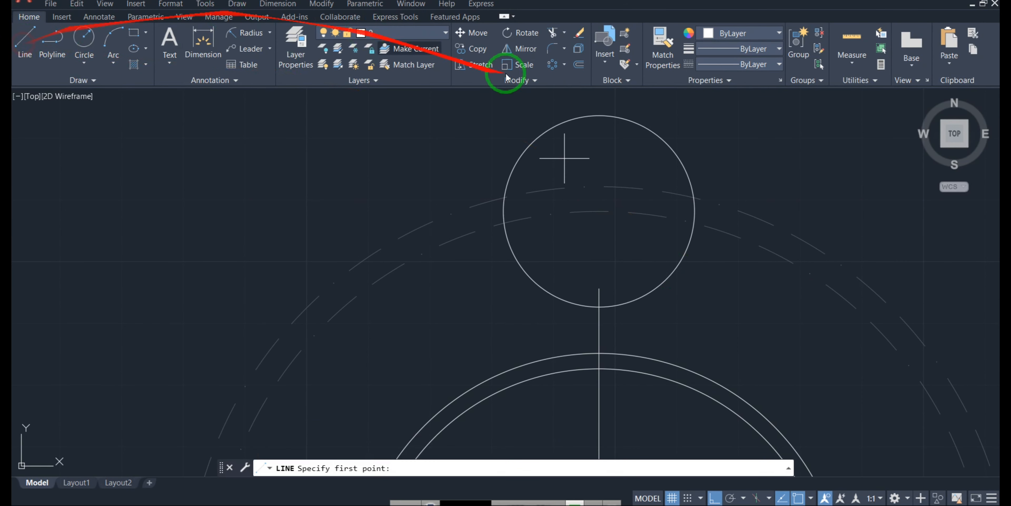
click(600, 288)
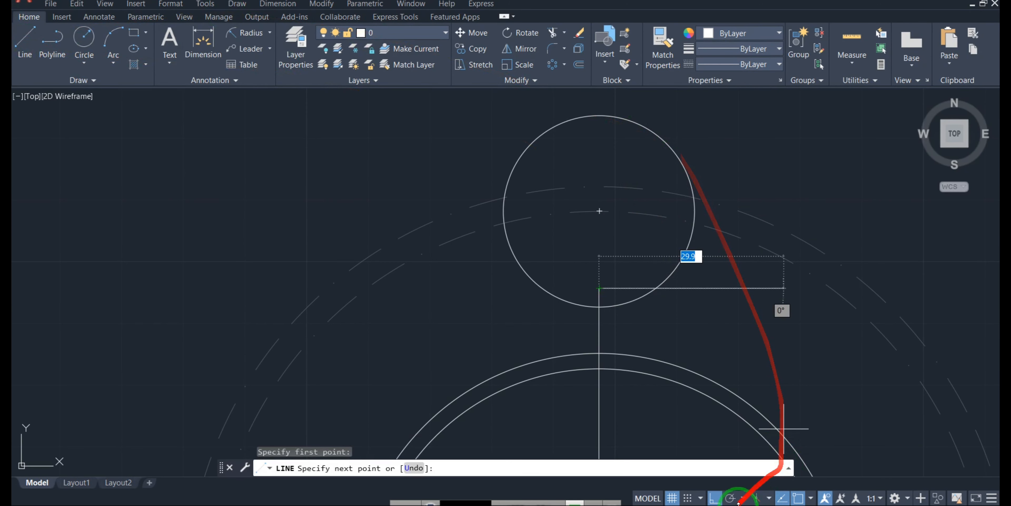
click(714, 498)
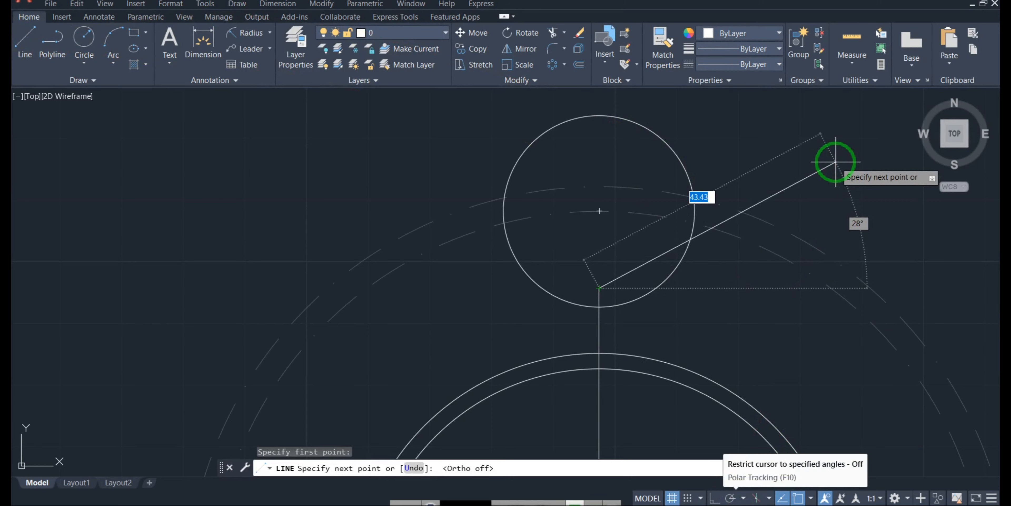
key(Tab)
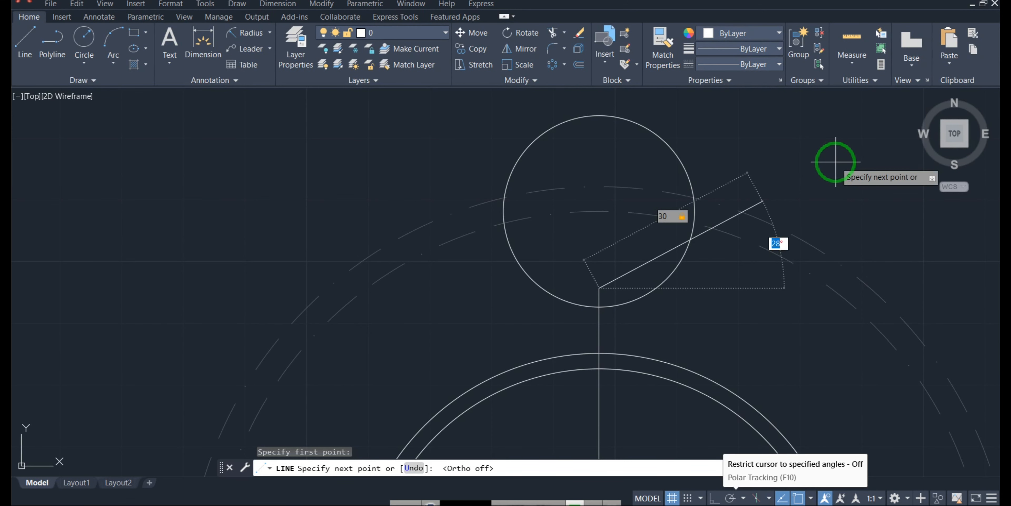
key(Return)
key(Escape)
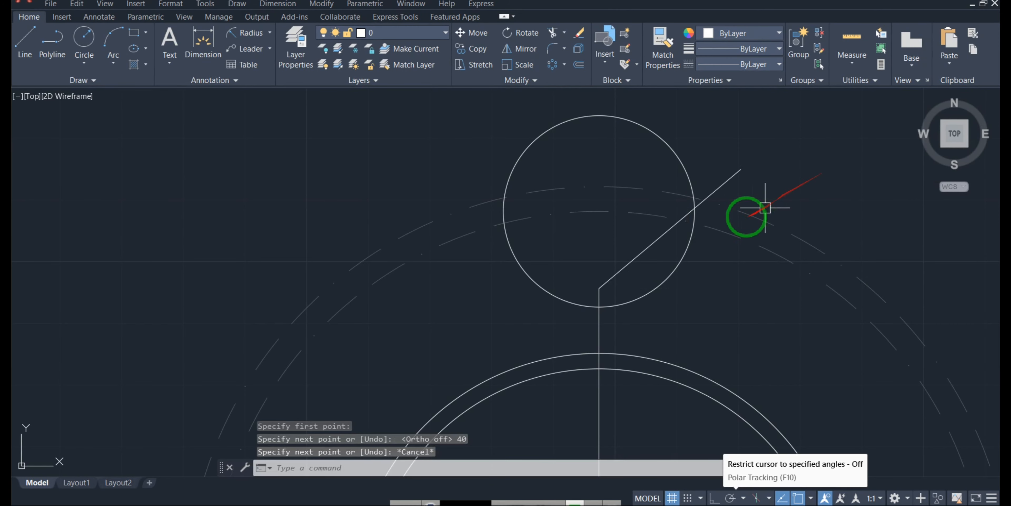
- Mirror the angled line about the vertical centre line, keeping the original
click(632, 256)
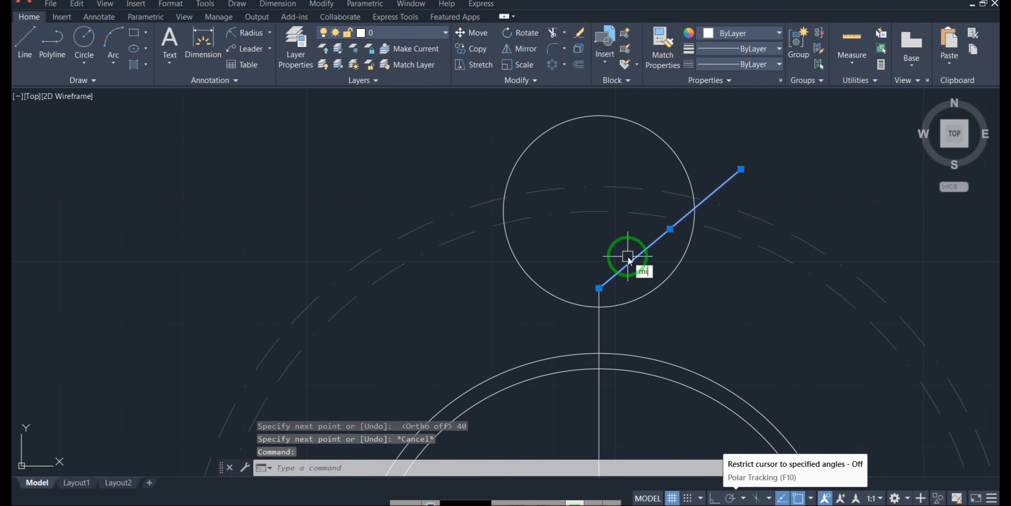
text(mi)
key(Return)
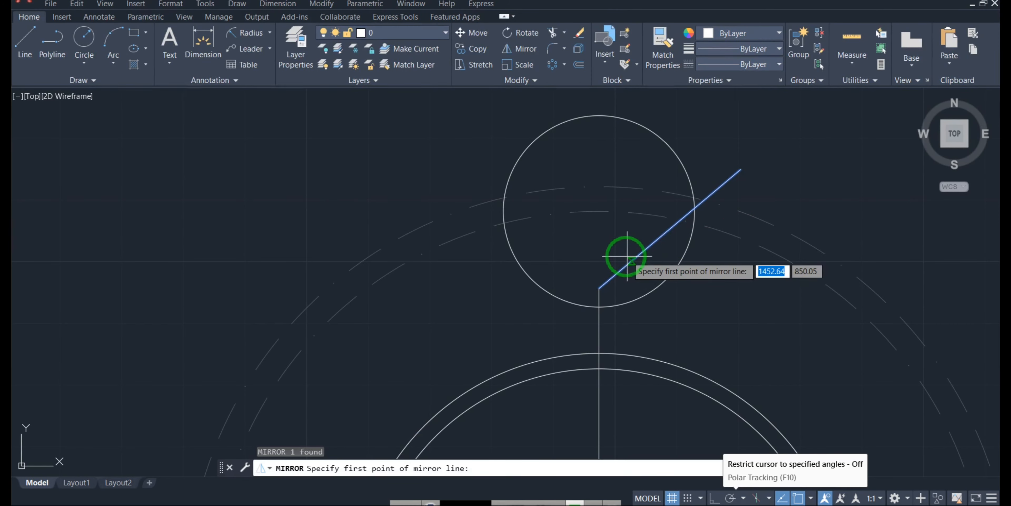
click(599, 288)
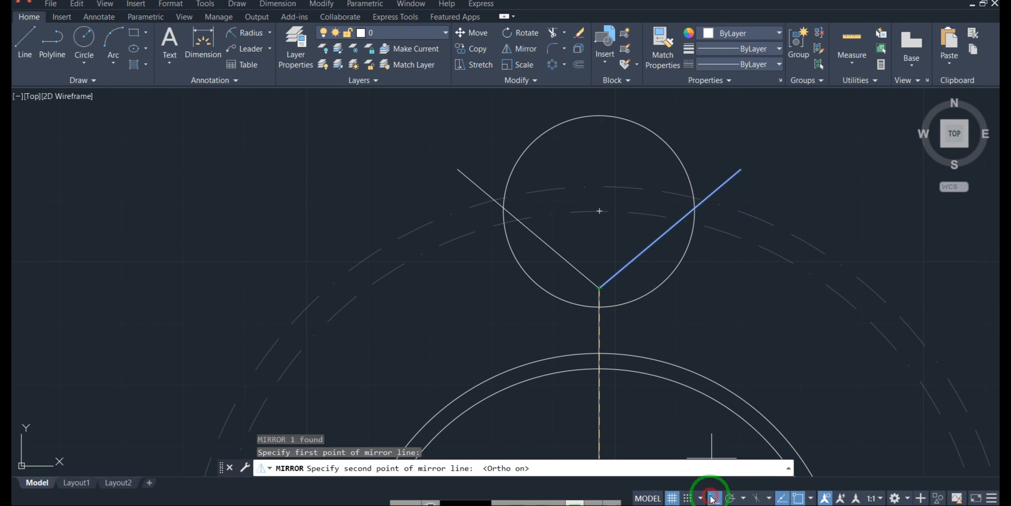
click(601, 135)
right_click(602, 135)
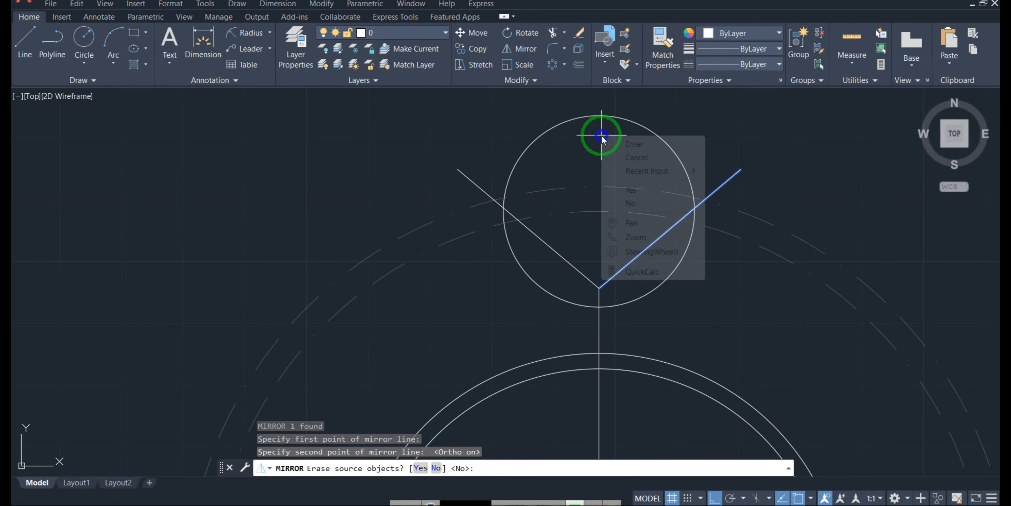
click(635, 144)
- Trim the R15.5 circle and both angled lines where they extend beyond the outer dashed circle
click(602, 152)
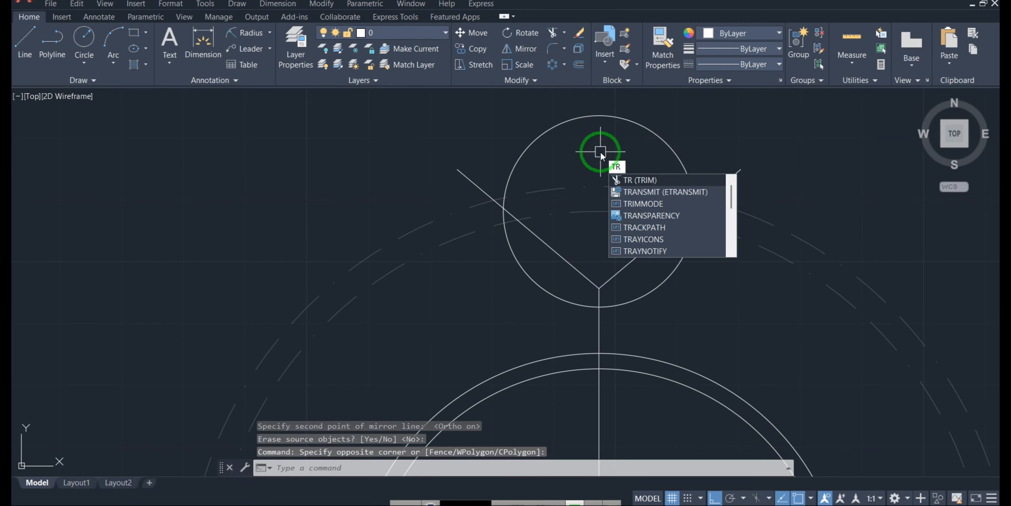
key(Return)
mouse_move(665, 115)
mouse_down()
mouse_move(510, 159)
mouse_move(455, 191)
mouse_up()
drag(706, 164, 762, 181)
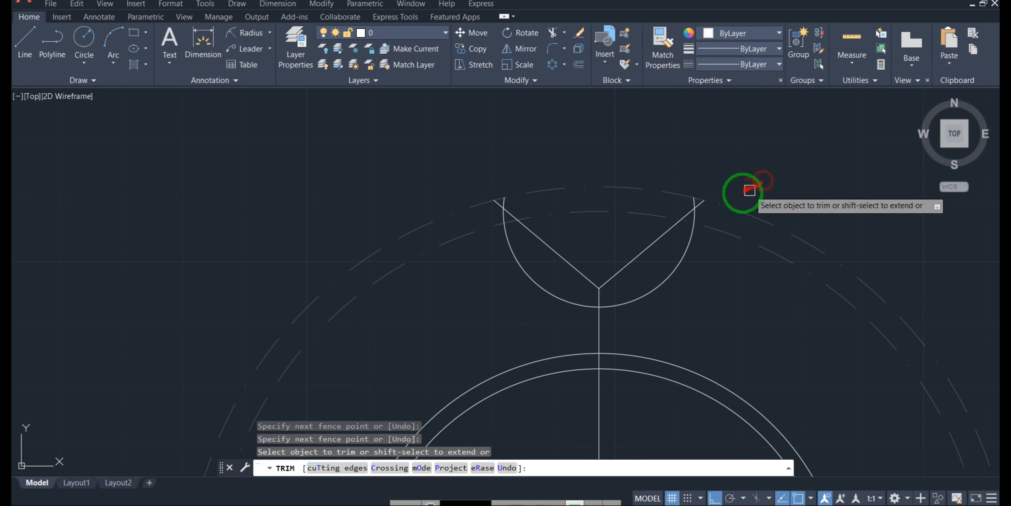
- Trim the angled lines inside the R15.5 arc and the arc tips beyond them, leaving a notch with two short flared edges
scroll(699, 201, up, 5)
click(677, 207)
drag(645, 242, 645, 261)
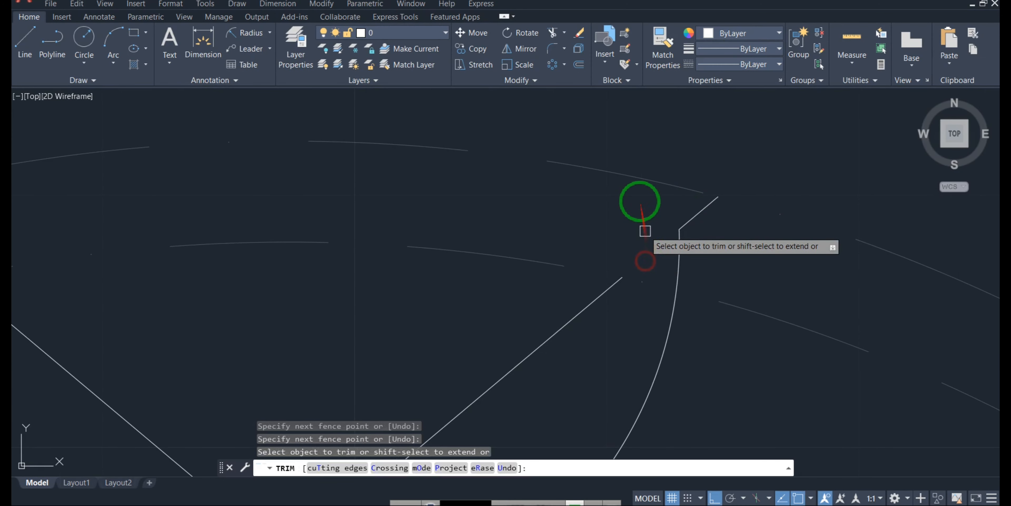
click(605, 289)
scroll(678, 174, down, 5)
drag(564, 230, 549, 241)
scroll(489, 196, up, 8)
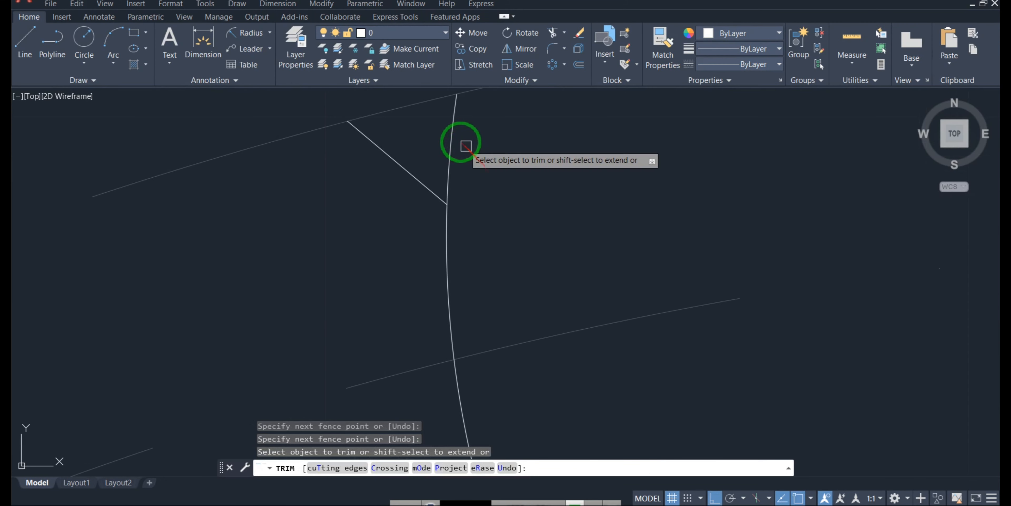
click(451, 141)
scroll(467, 170, down, 10)
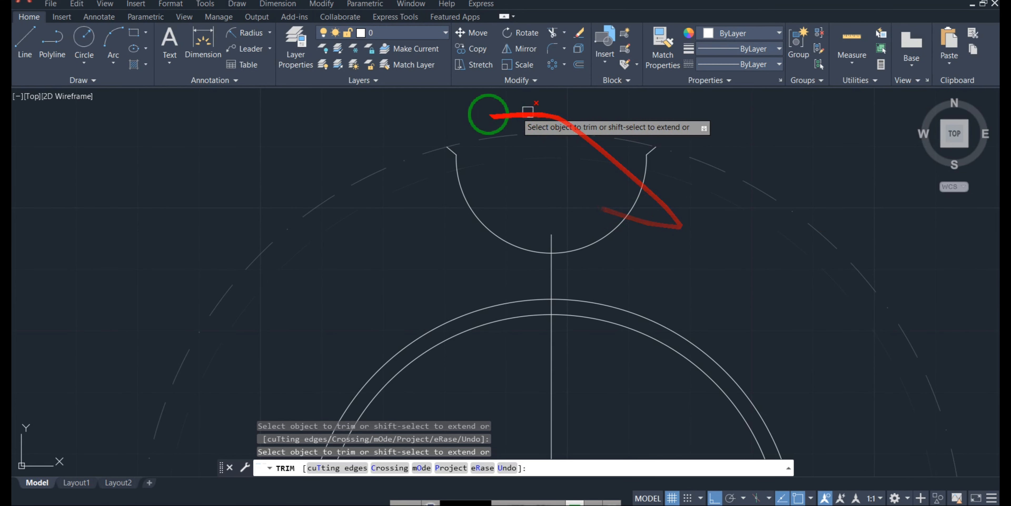
middle_drag(650, 234, 645, 262)
key(Escape)
- Create a polar array of the notch arc and its flared edges with 10 items around the common centre
click(413, 133)
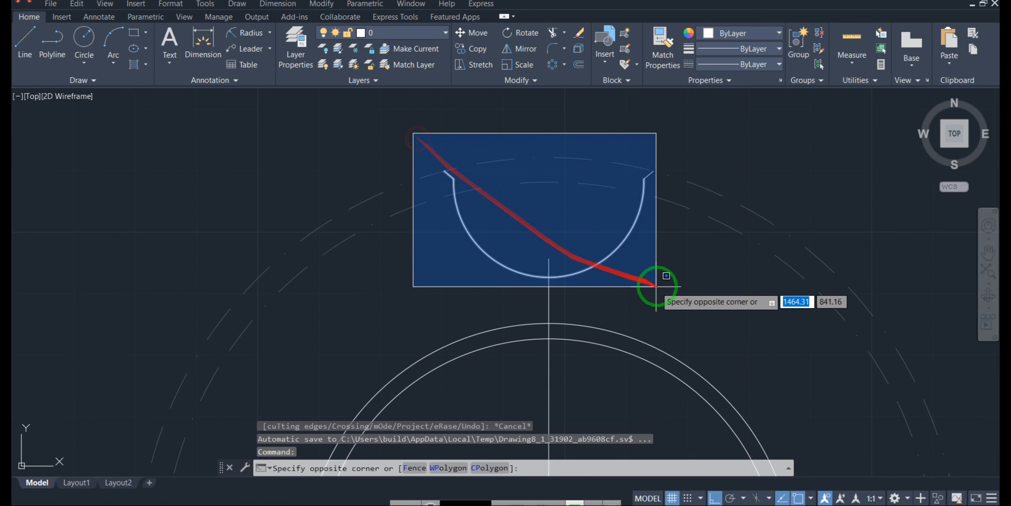
click(666, 282)
click(638, 66)
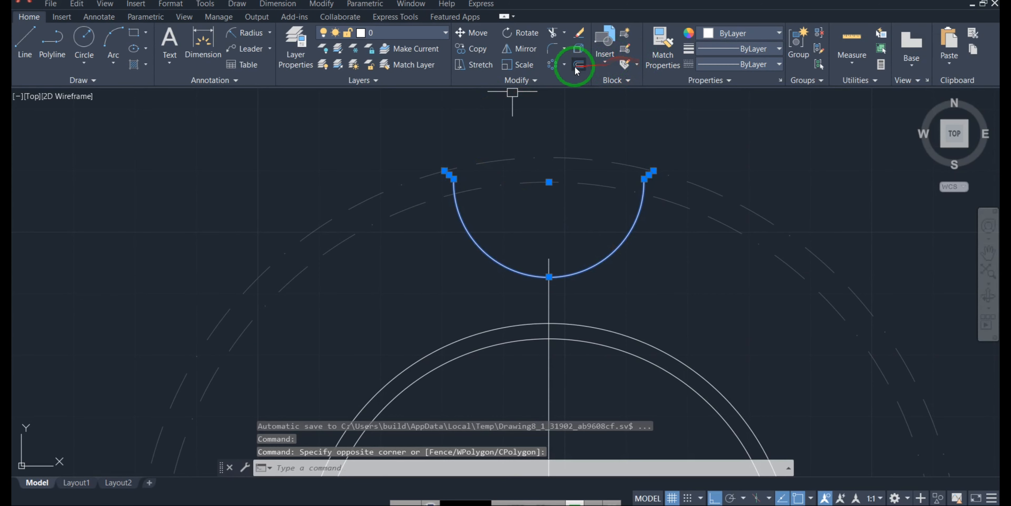
click(564, 65)
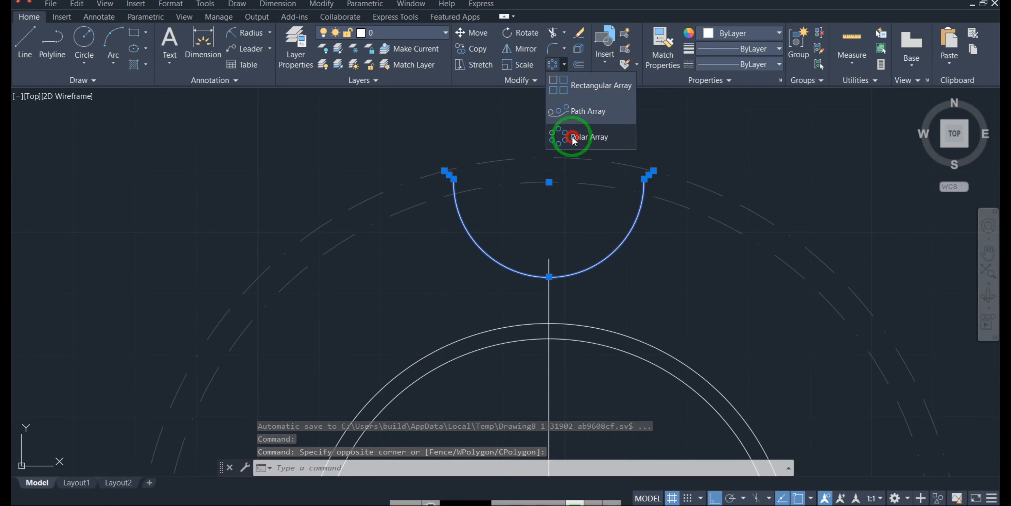
click(573, 137)
scroll(533, 165, down, 4)
click(542, 326)
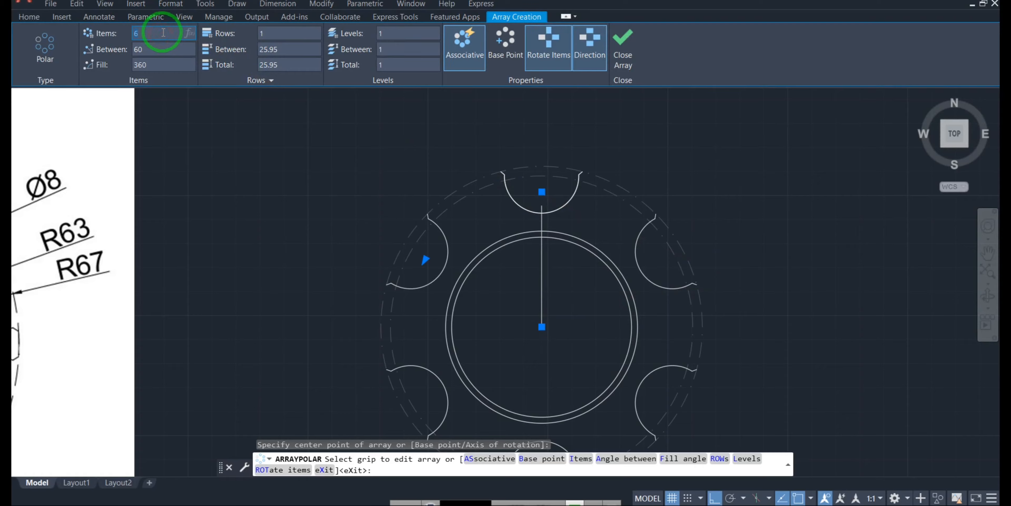
key(Return)
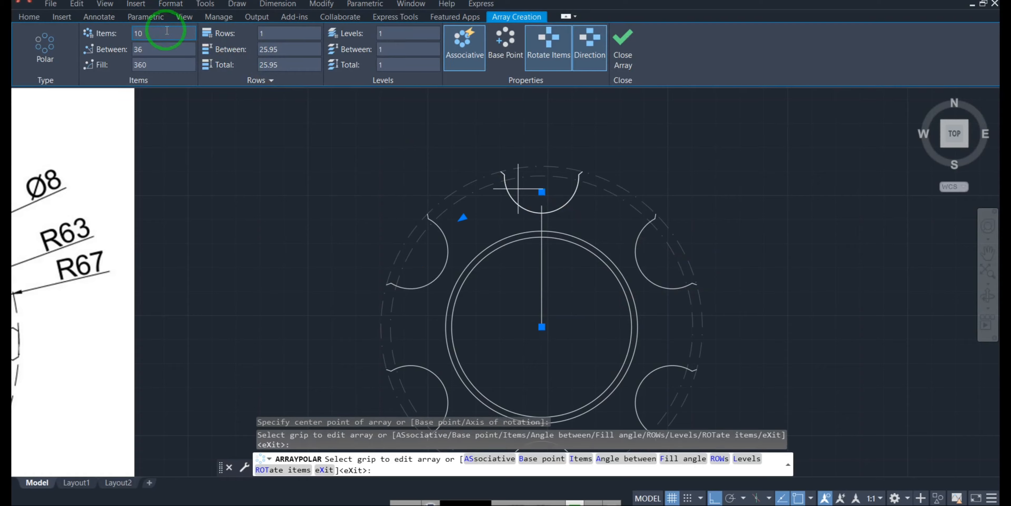
click(624, 51)
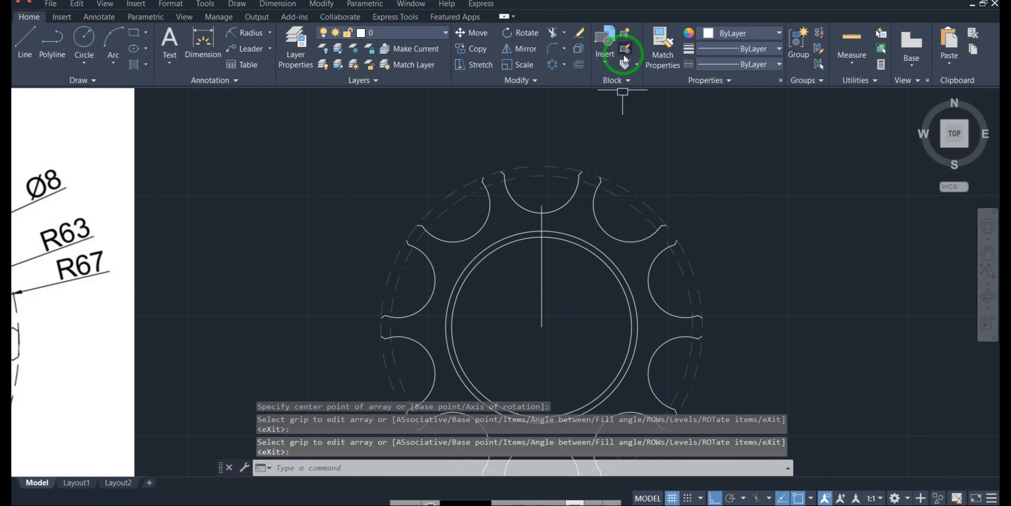
- Draw a solid circle of radius 67 from the common centre, over the outer dashed circle
click(84, 62)
click(97, 84)
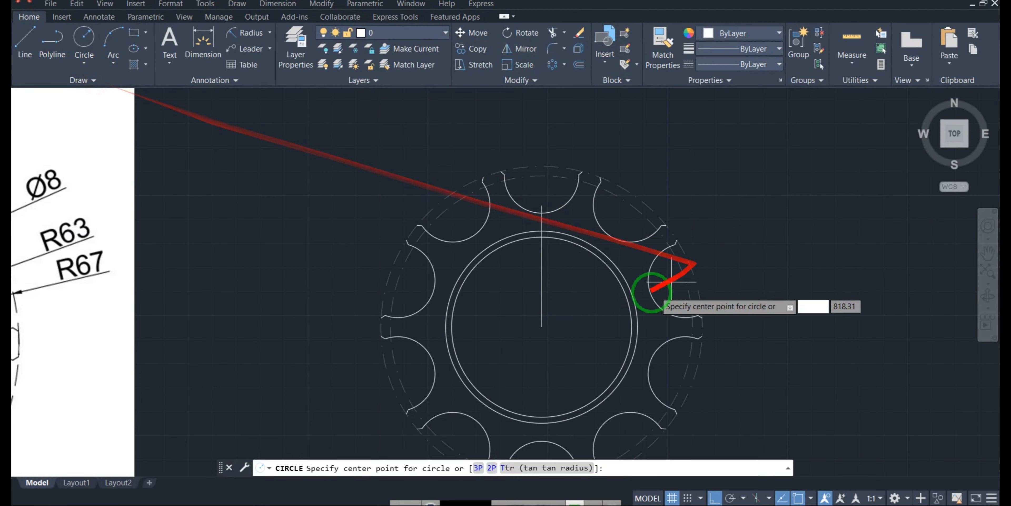
click(541, 327)
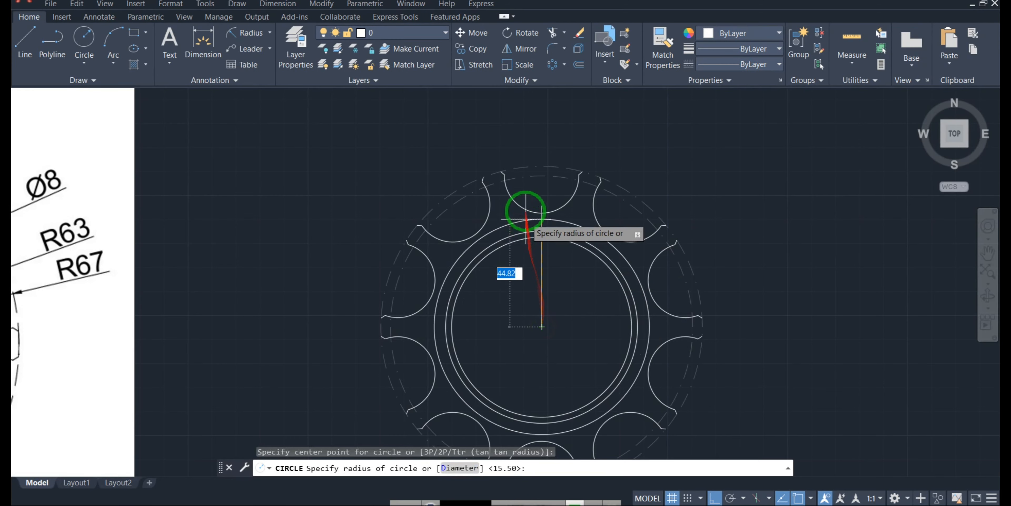
scroll(542, 161, up, 5)
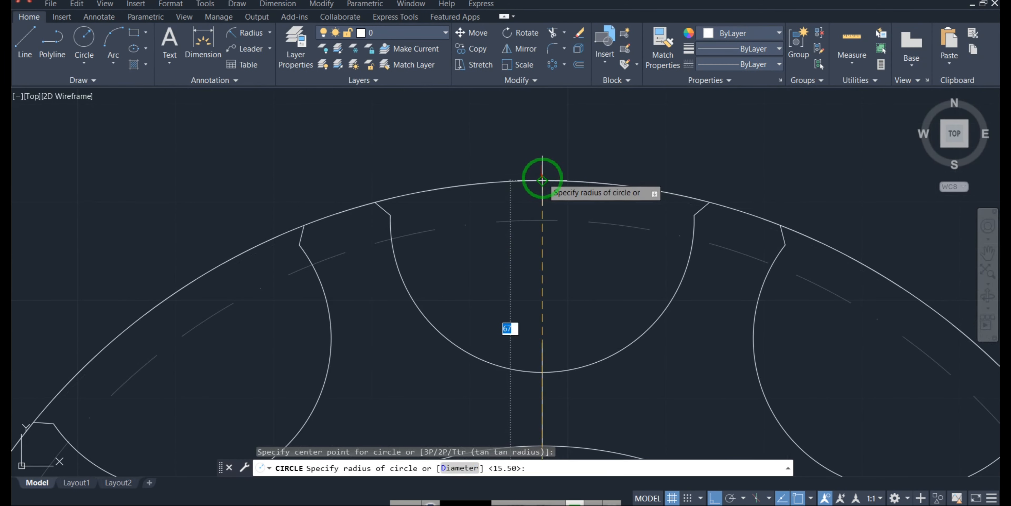
click(541, 161)
scroll(566, 153, down, 3)
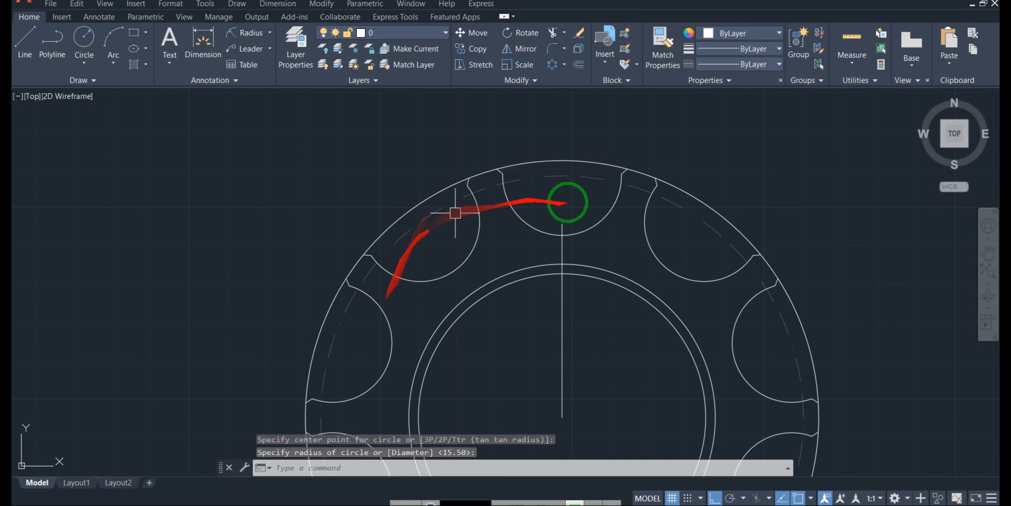
- Trim the solid outer circle across the openings of the top notch and the neighbouring upper-left notch
text(tr)
key(Return)
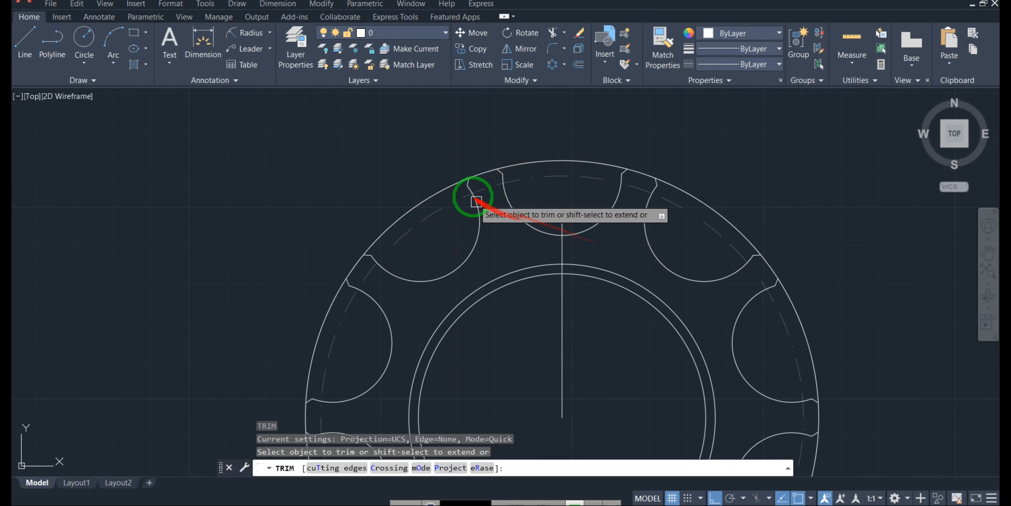
scroll(472, 182, up, 2)
scroll(558, 181, down, 4)
middle_drag(544, 196, 491, 204)
click(454, 192)
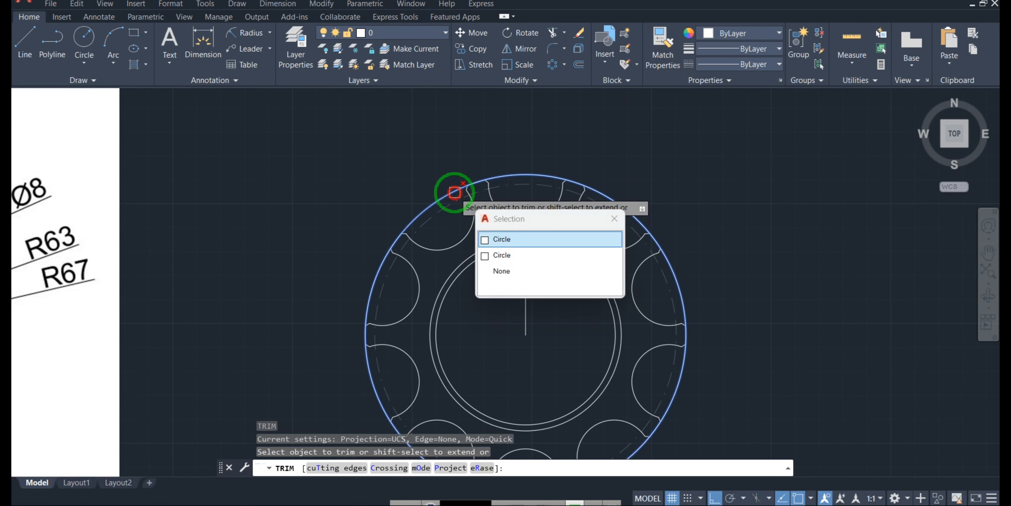
click(520, 240)
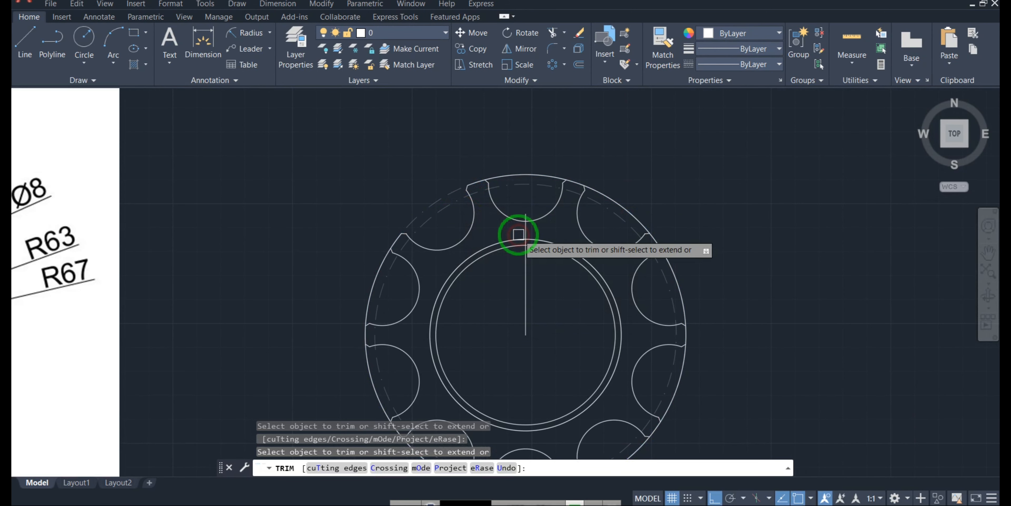
click(537, 176)
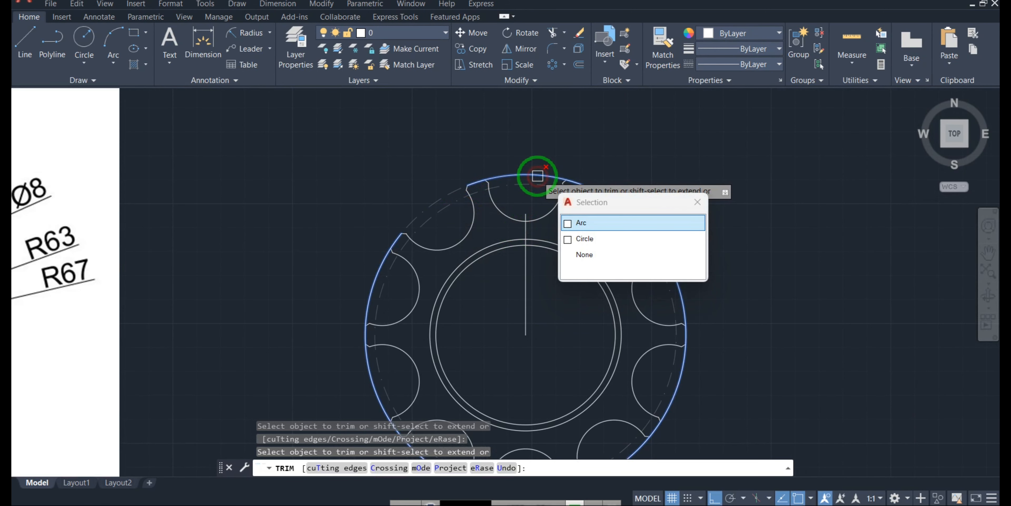
click(589, 224)
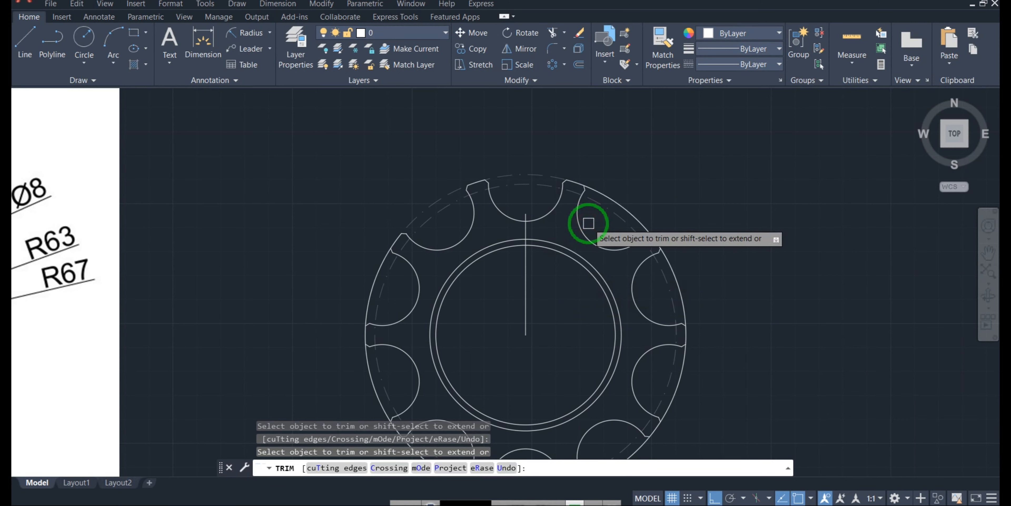
key(Escape)
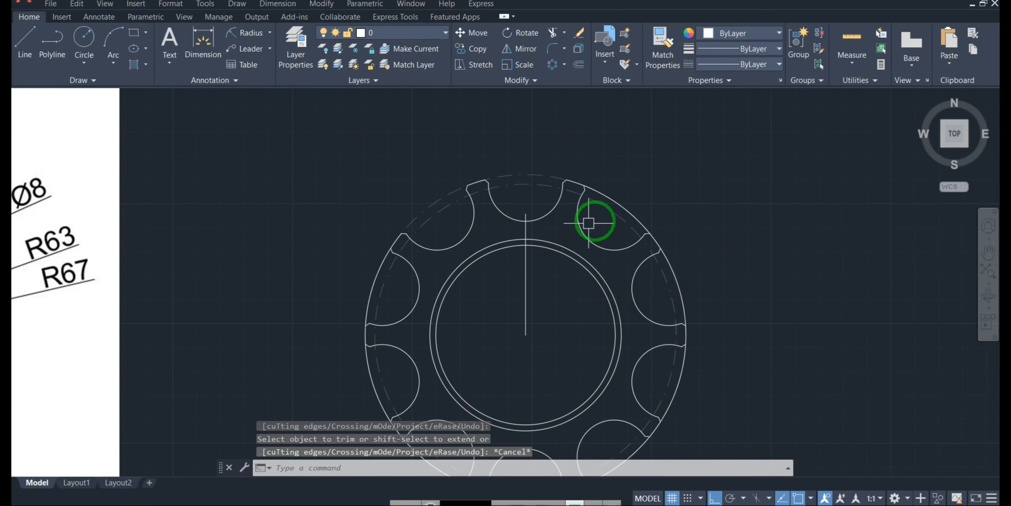
- Delete the long remaining arc of the solid outer circle, keeping only the short arc between the top notch and its upper-left neighbour
click(616, 203)
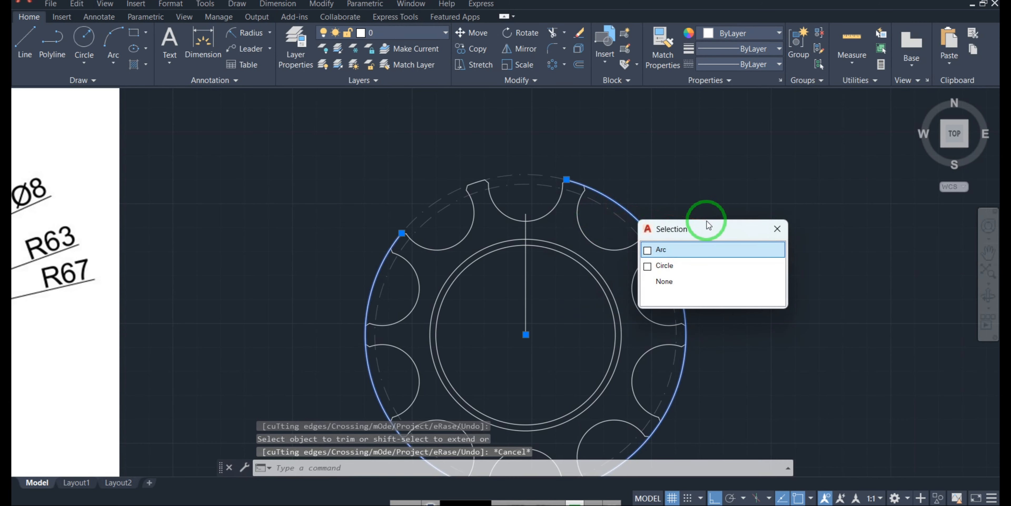
key(Delete)
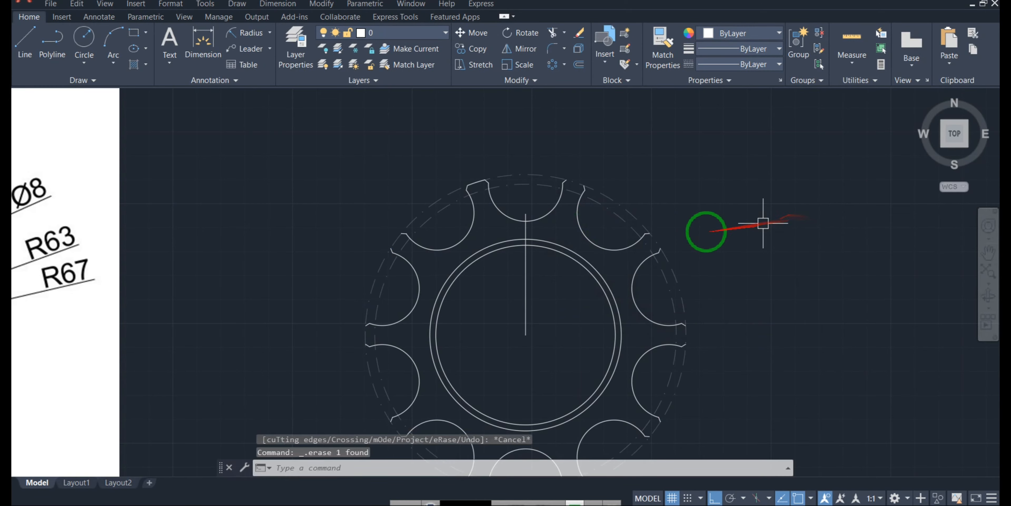
- Create a polar array of the short outer arc with 10 items around the common centre
scroll(471, 185, up, 4)
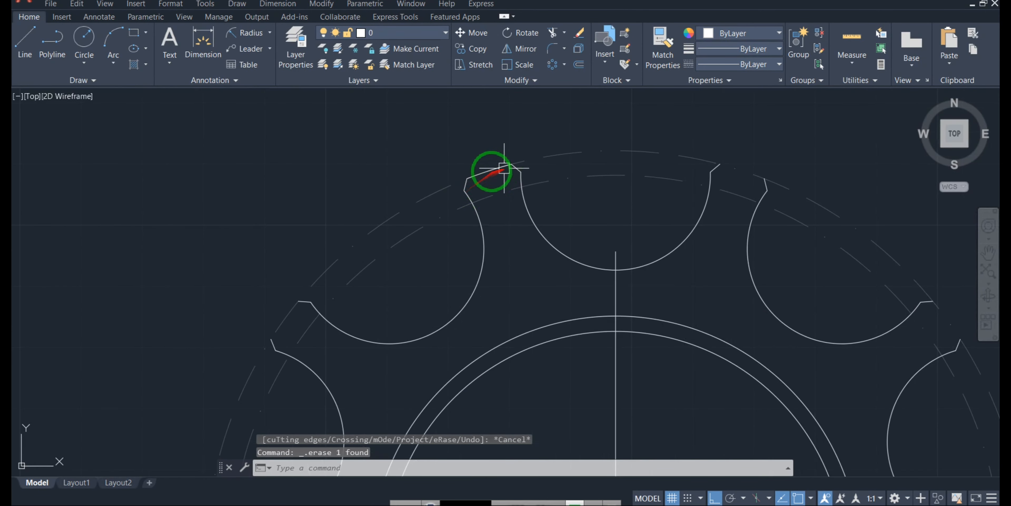
click(491, 168)
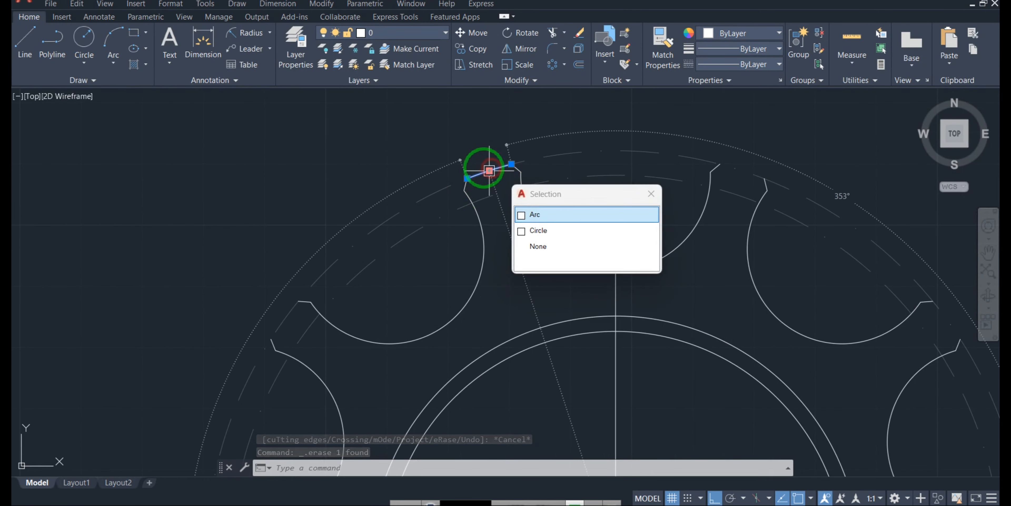
click(364, 108)
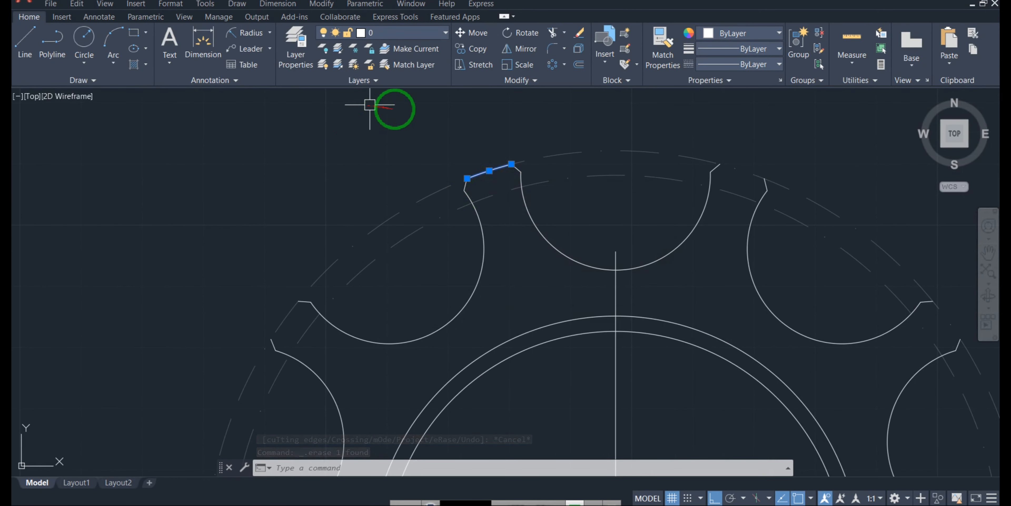
click(565, 64)
click(579, 131)
scroll(597, 235, down, 4)
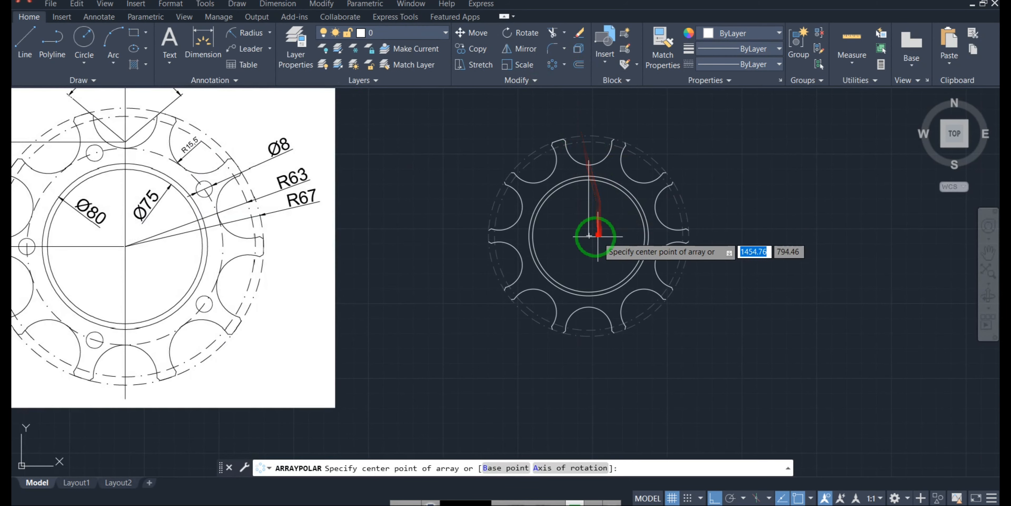
click(589, 235)
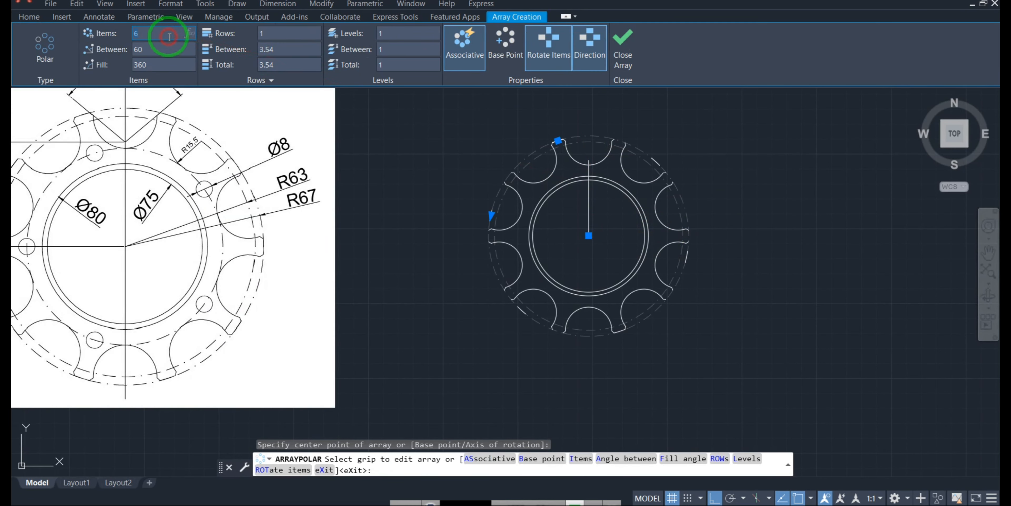
key(Return)
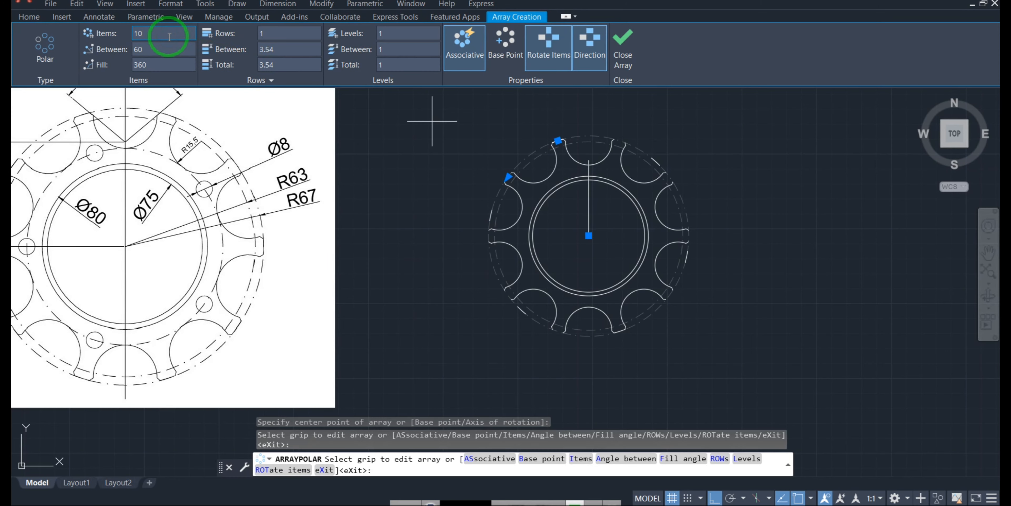
click(629, 37)
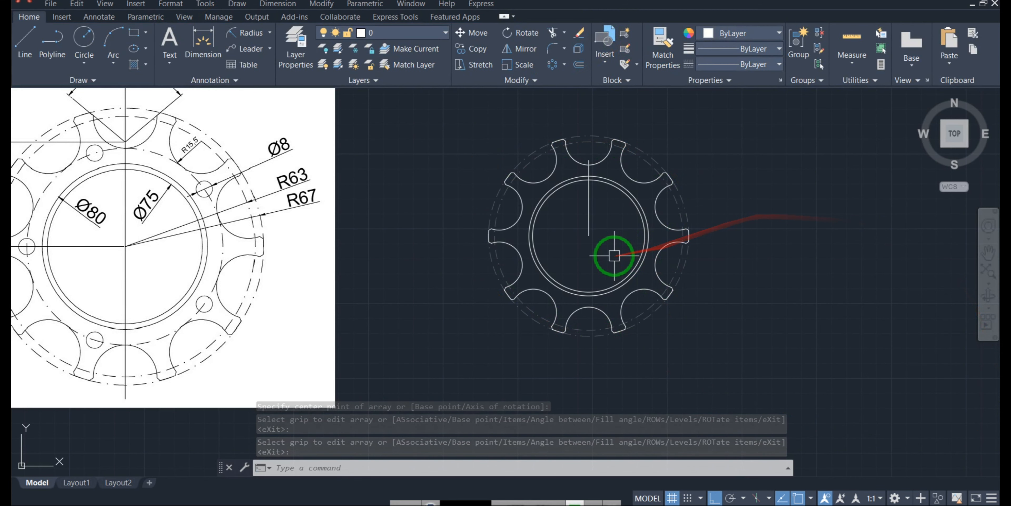
- Make Layer1 current and draw a dashed construction circle of radius 47.5 from the common centre
middle_drag(427, 268, 492, 261)
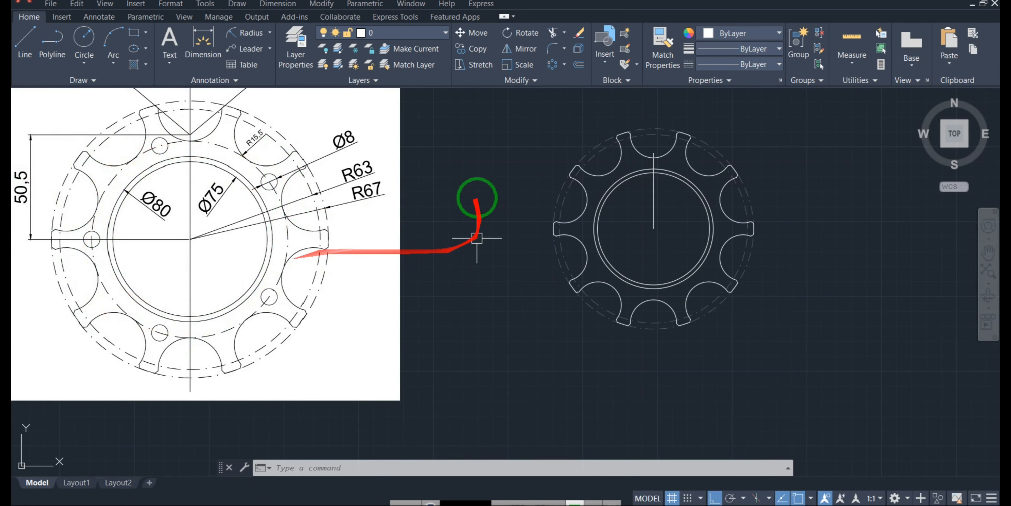
click(414, 36)
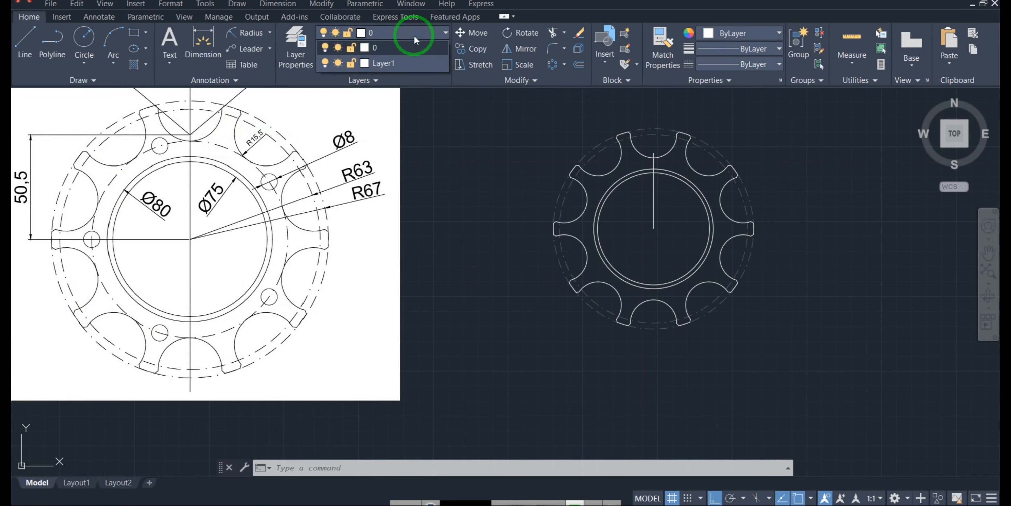
click(399, 63)
text(c)
key(Return)
click(653, 228)
click(654, 158)
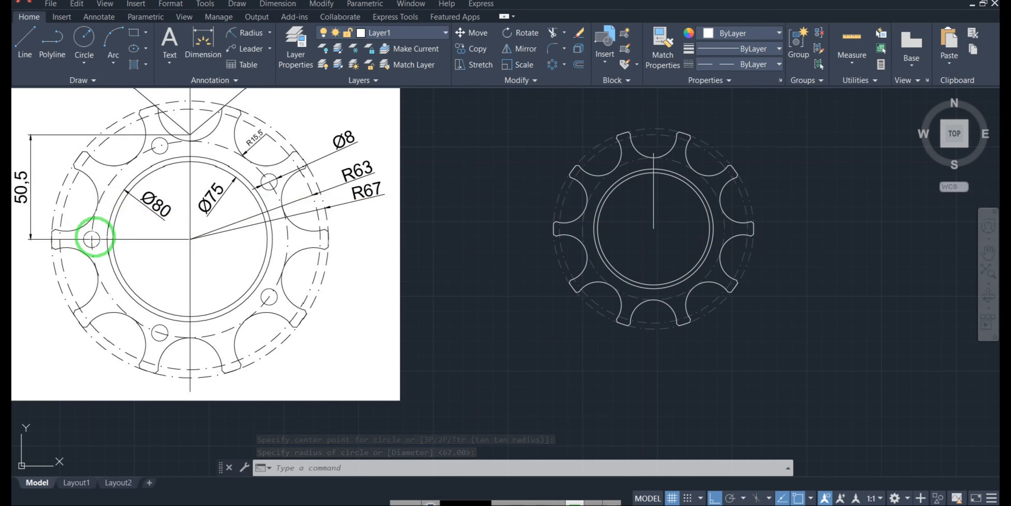
- On layer 0, draw a hole circle of diameter 8 centred on the left quadrant of the inner dashed circle
click(395, 17)
click(29, 16)
click(84, 39)
scroll(645, 228, up, 6)
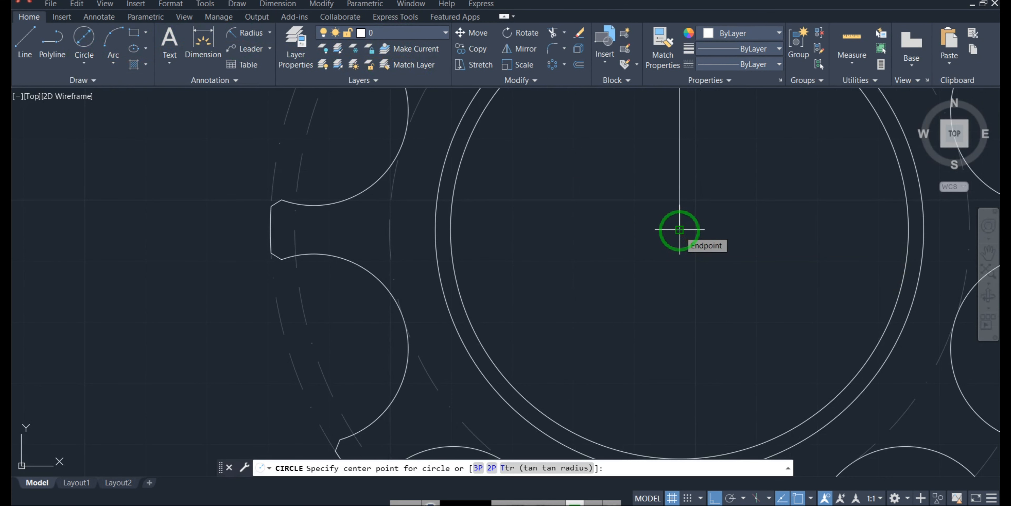
click(390, 229)
text(d)
key(Return)
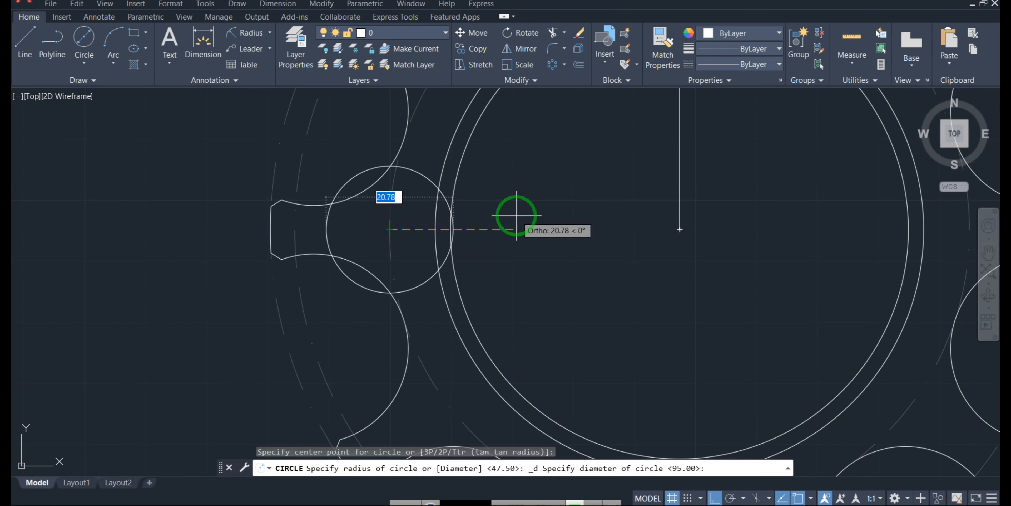
text(8)
key(Return)
- Create a polar array of the diameter 8 hole with 5 items around the common centre
click(418, 203)
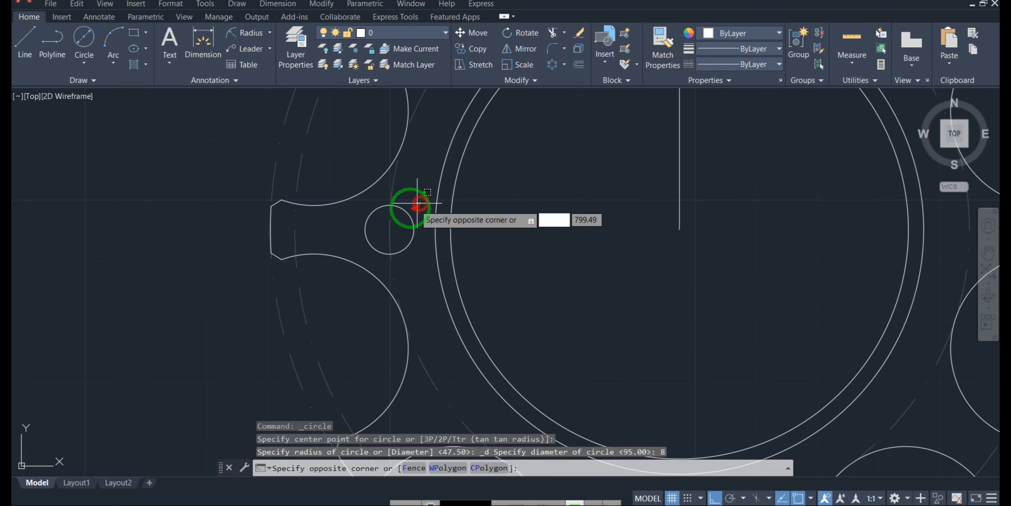
click(401, 231)
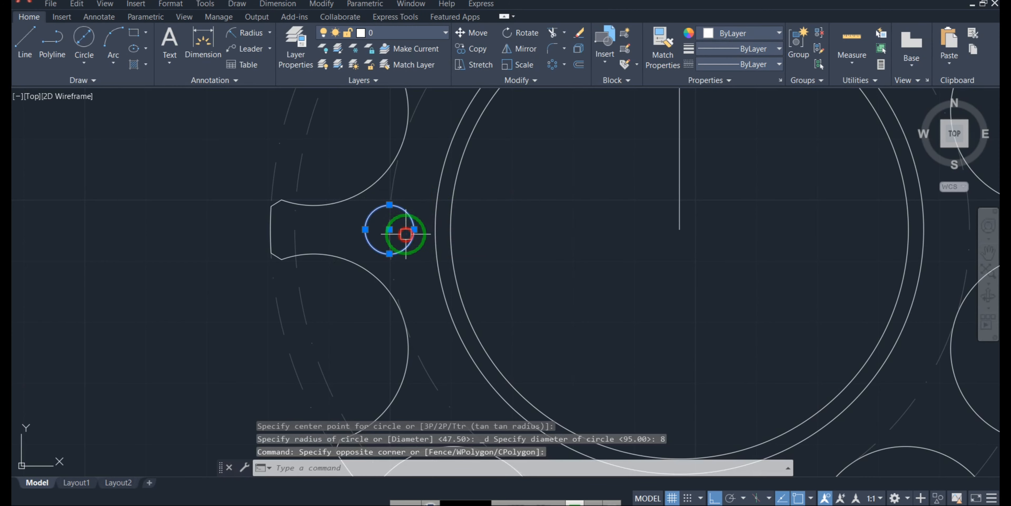
click(568, 65)
click(585, 136)
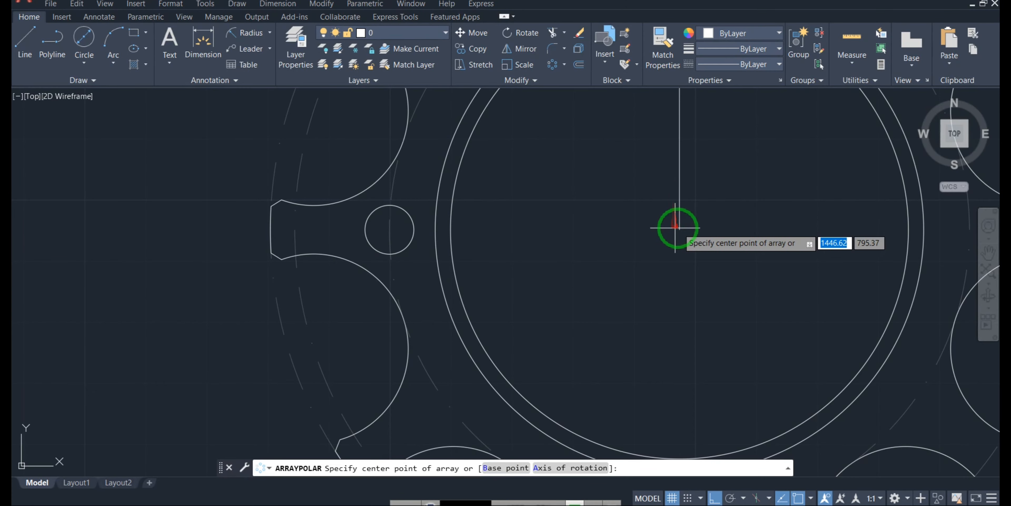
click(675, 227)
scroll(675, 227, down, 8)
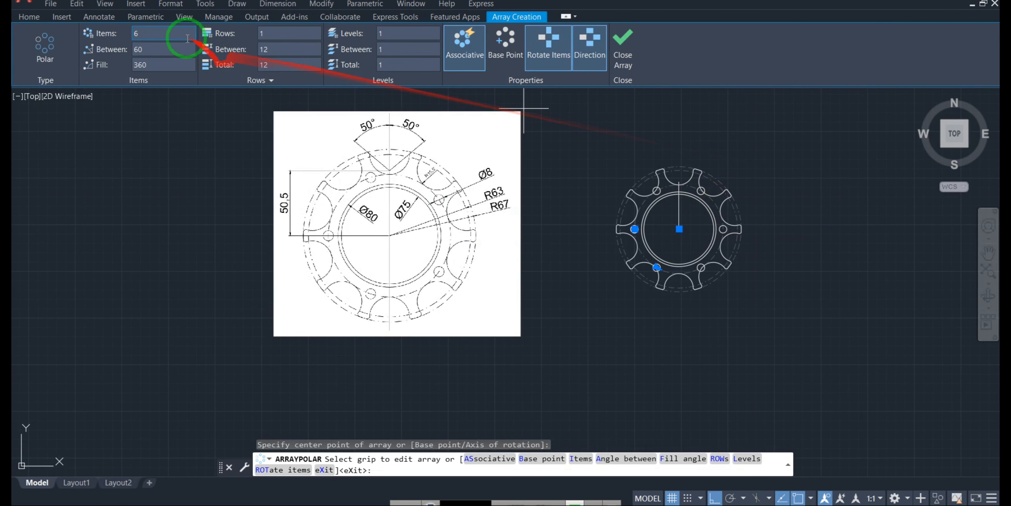
text(5)
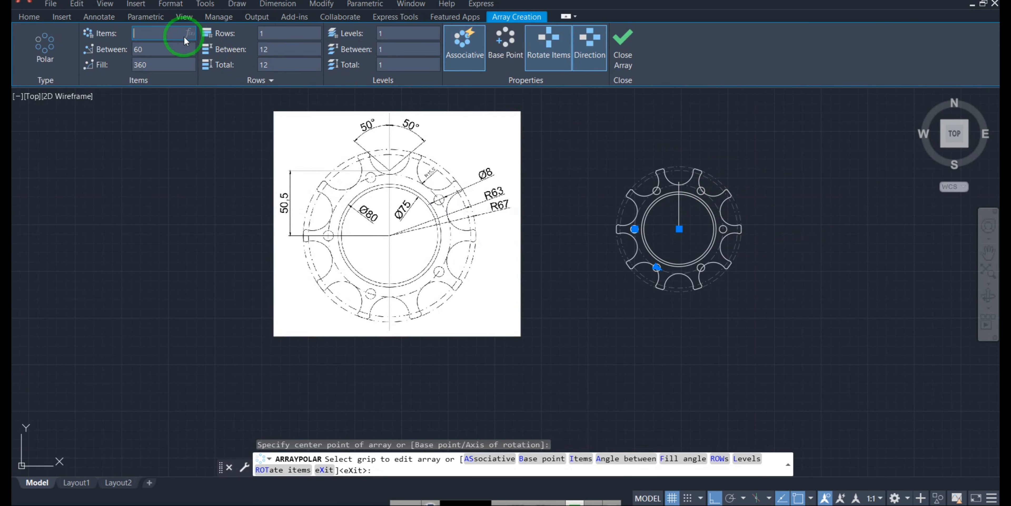